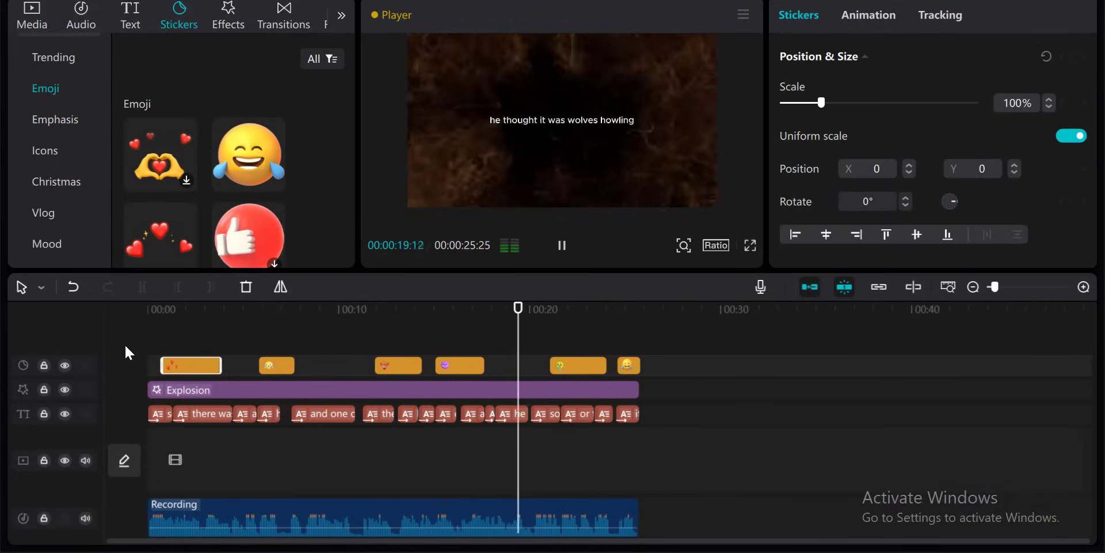
# - Pause and scrub through the finished example project to preview its stickers, captions and effect
pyautogui.press('space')
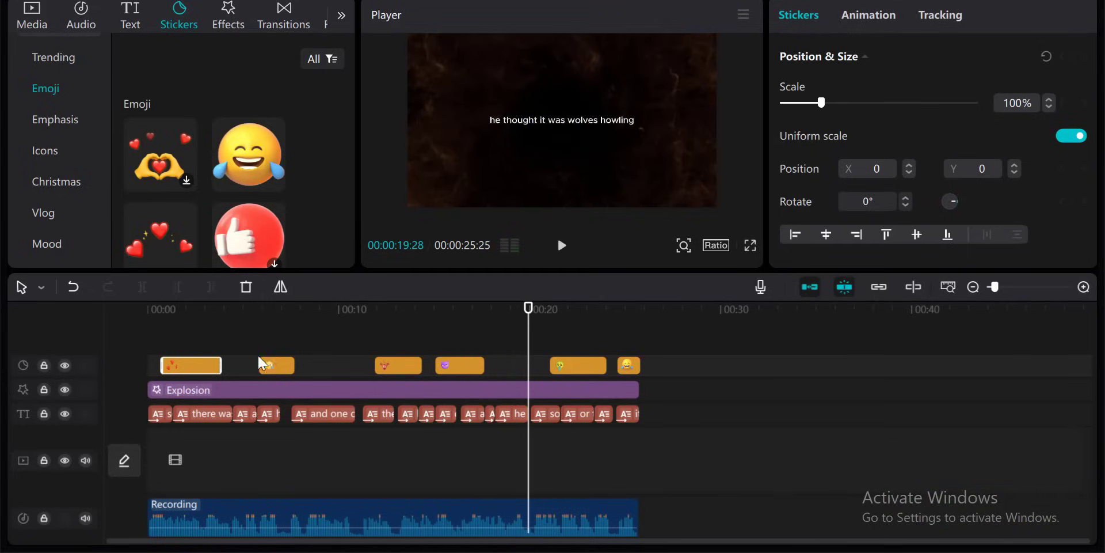
pyautogui.click(402, 311)
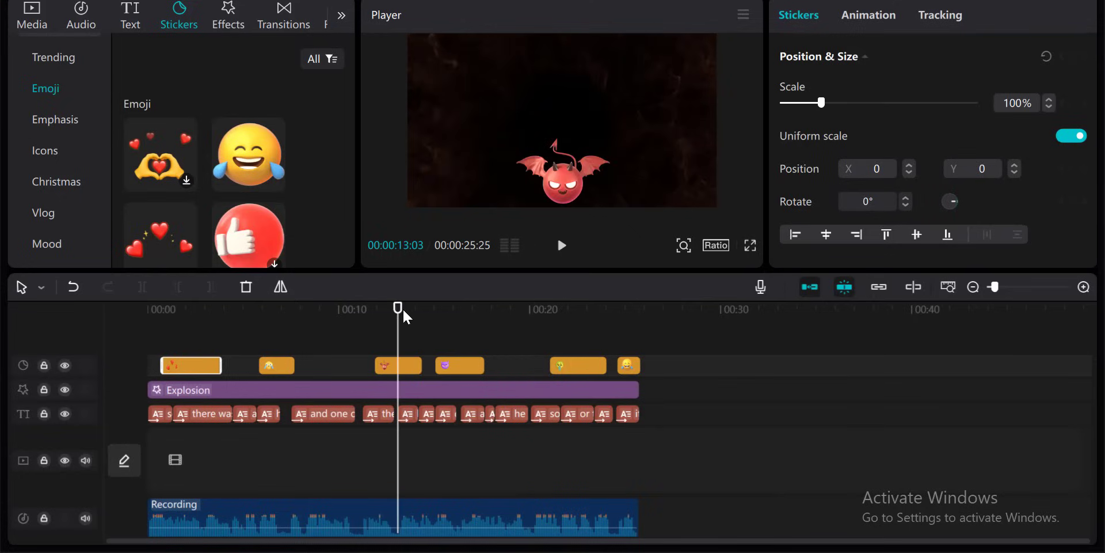
pyautogui.click(333, 309)
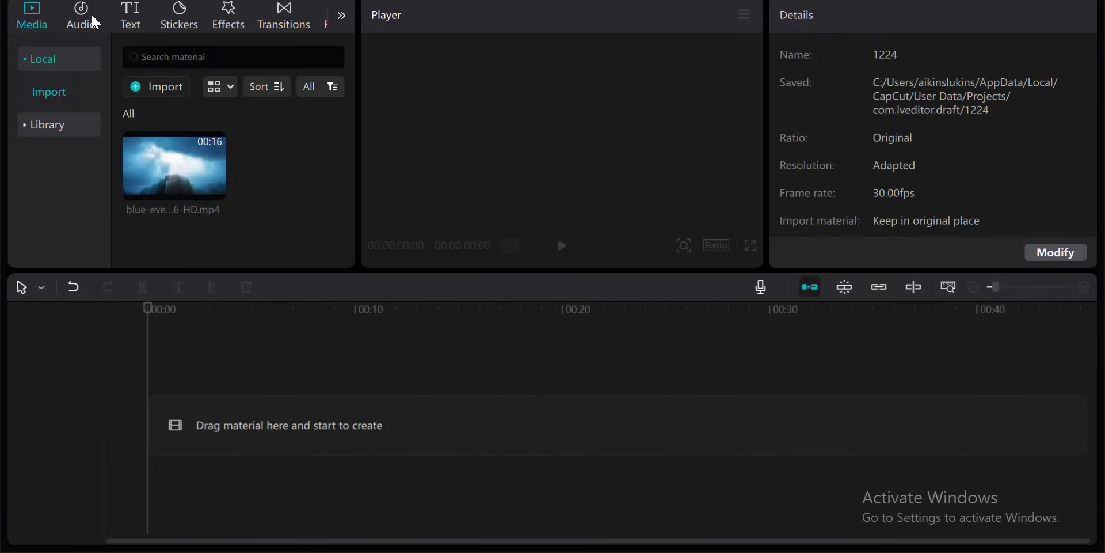
# - Add the Recording audio clip from the audio library to the timeline
pyautogui.click(86, 13)
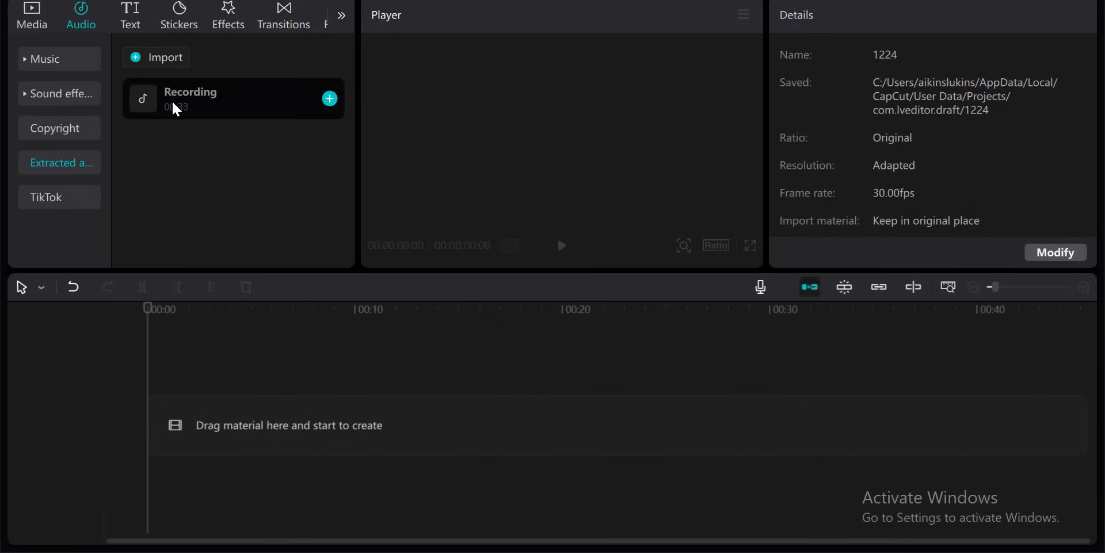
pyautogui.moveTo(171, 99); pyautogui.dragTo(158, 481)
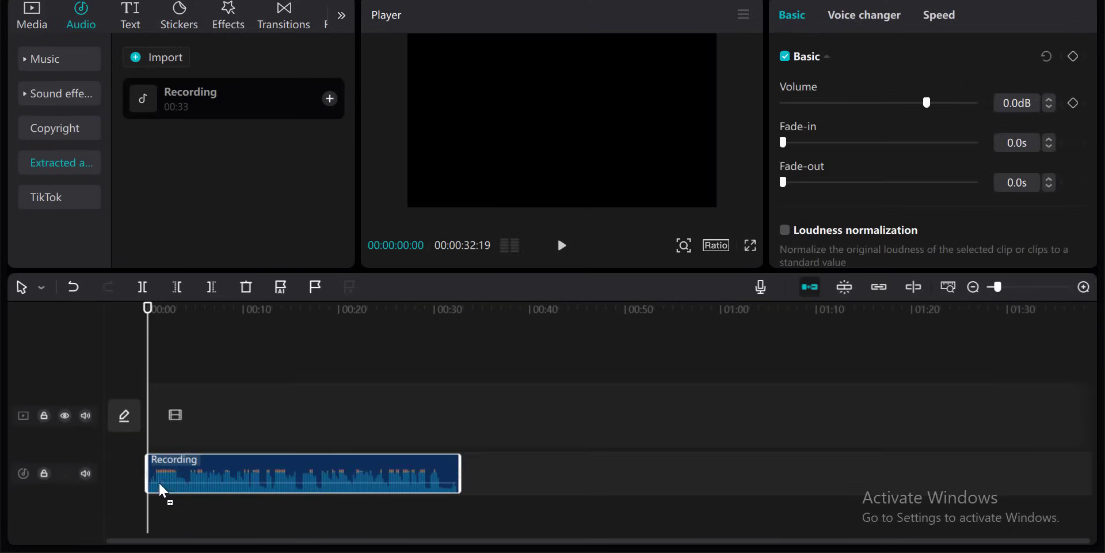
# - Play part of the recording to check it, then return the playhead to the start
pyautogui.click(562, 245)
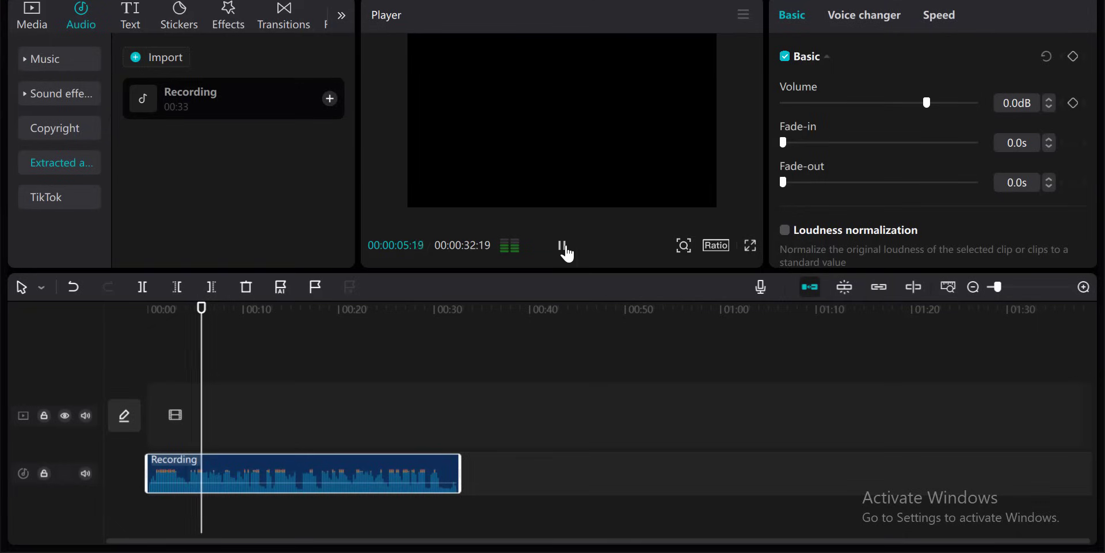
pyautogui.click(563, 247)
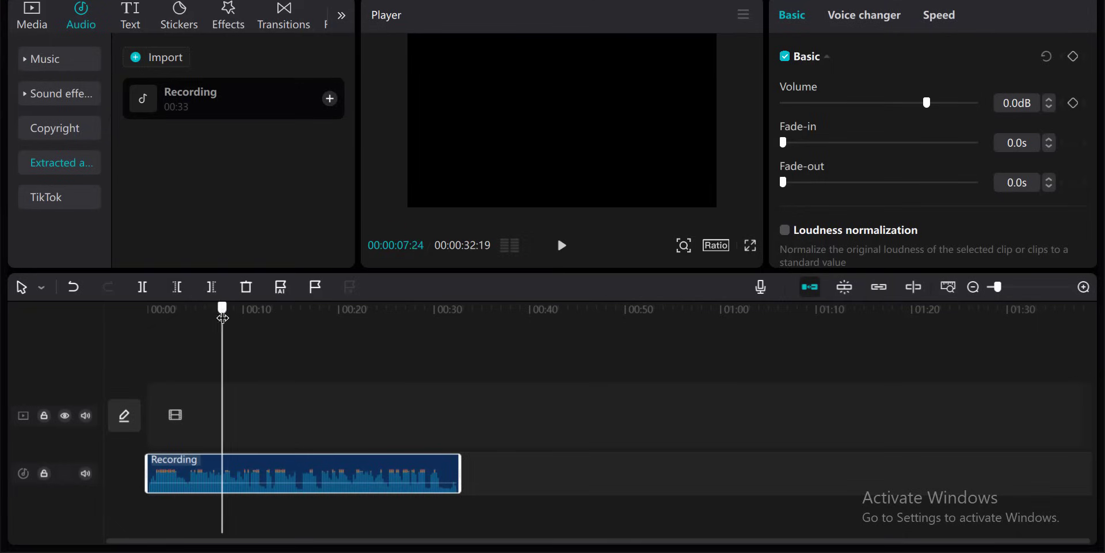
pyautogui.press('Home')
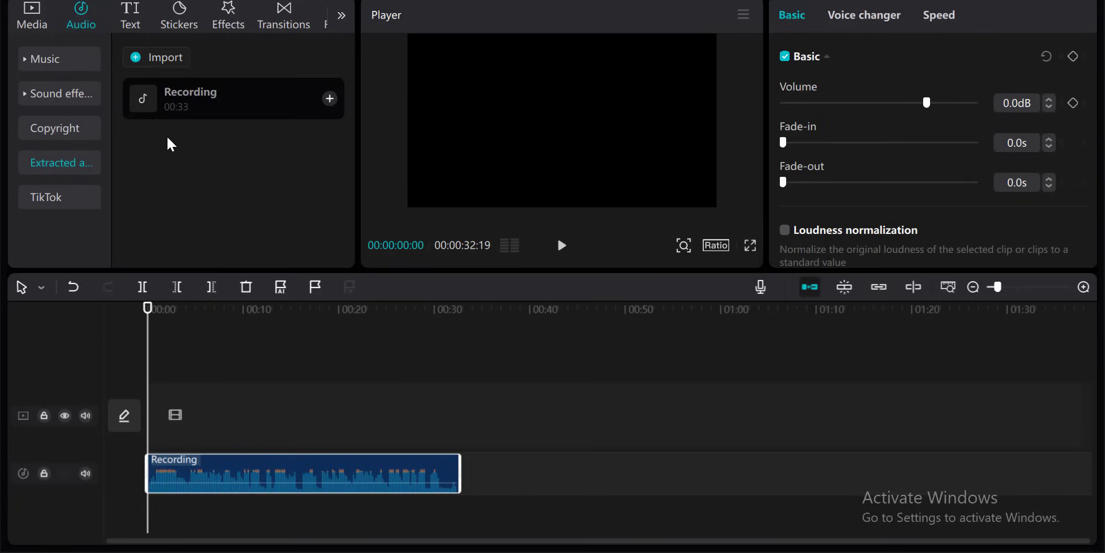
# - Generate English auto captions from the recording
pyautogui.click(131, 27)
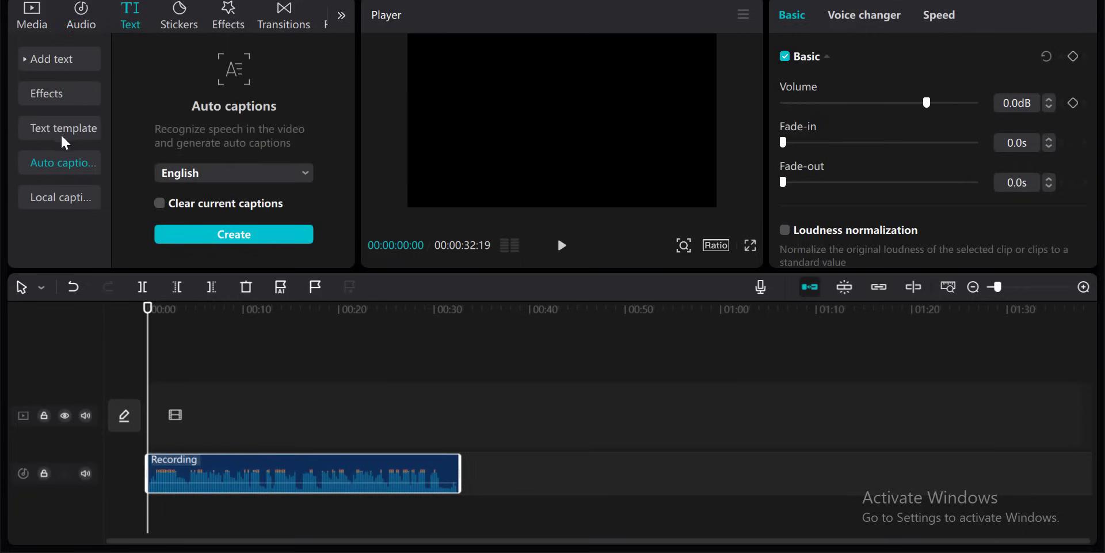
pyautogui.click(208, 241)
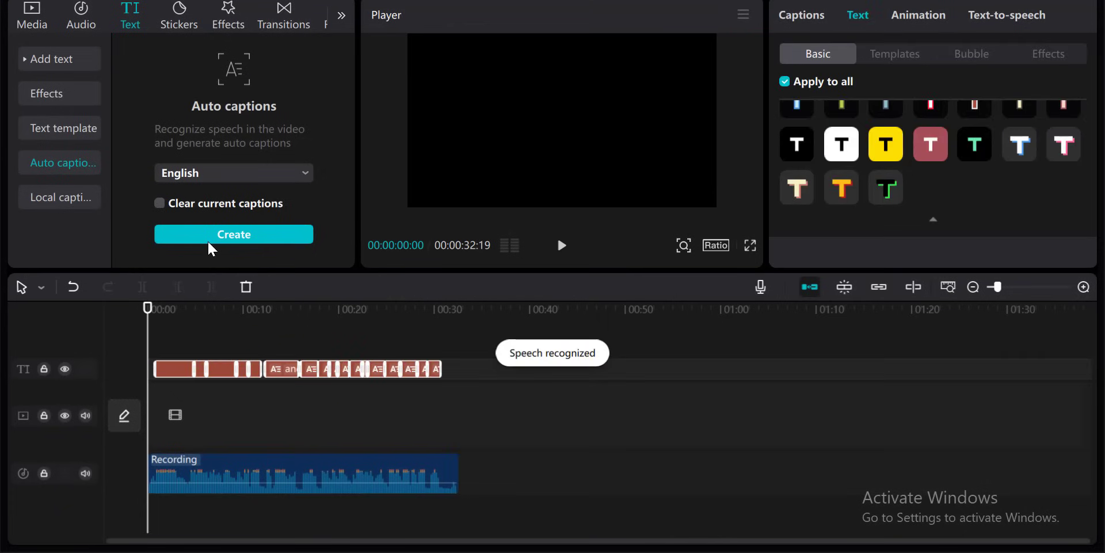
# - Play the captions briefly, then move the caption text up to the middle of the frame
pyautogui.press('space')
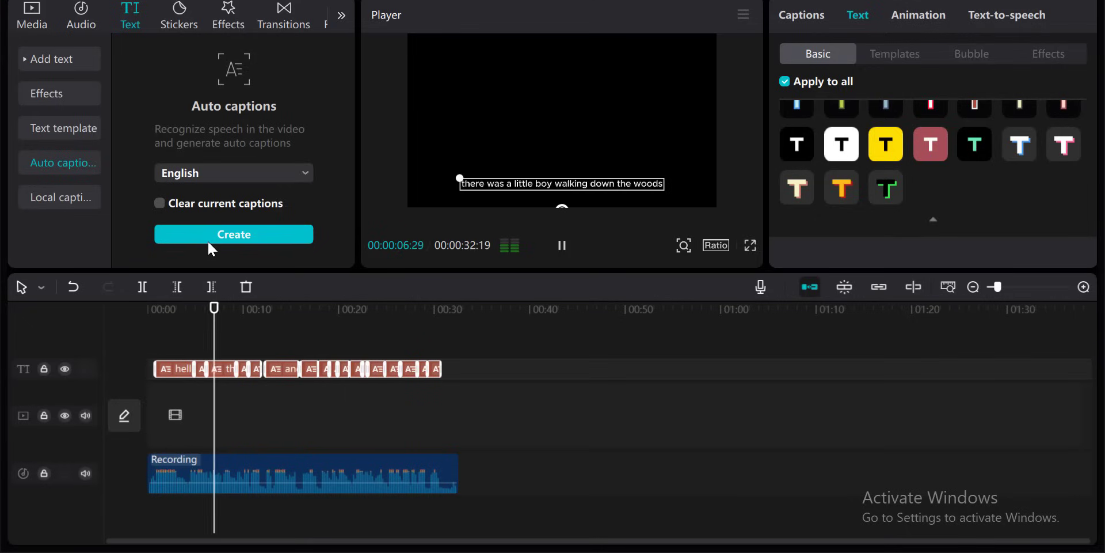
pyautogui.press('space')
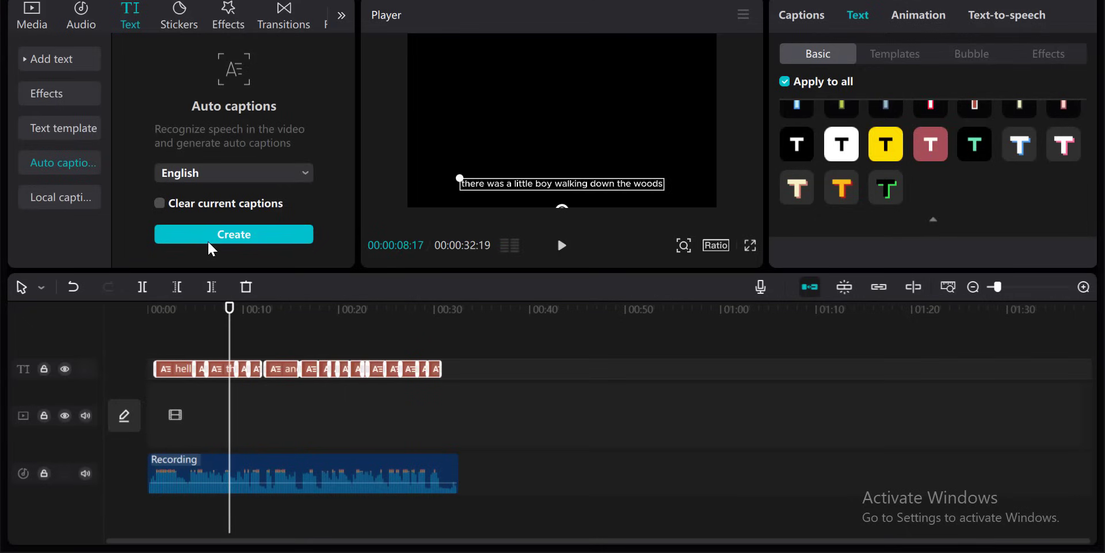
pyautogui.moveTo(553, 186); pyautogui.dragTo(549, 119)
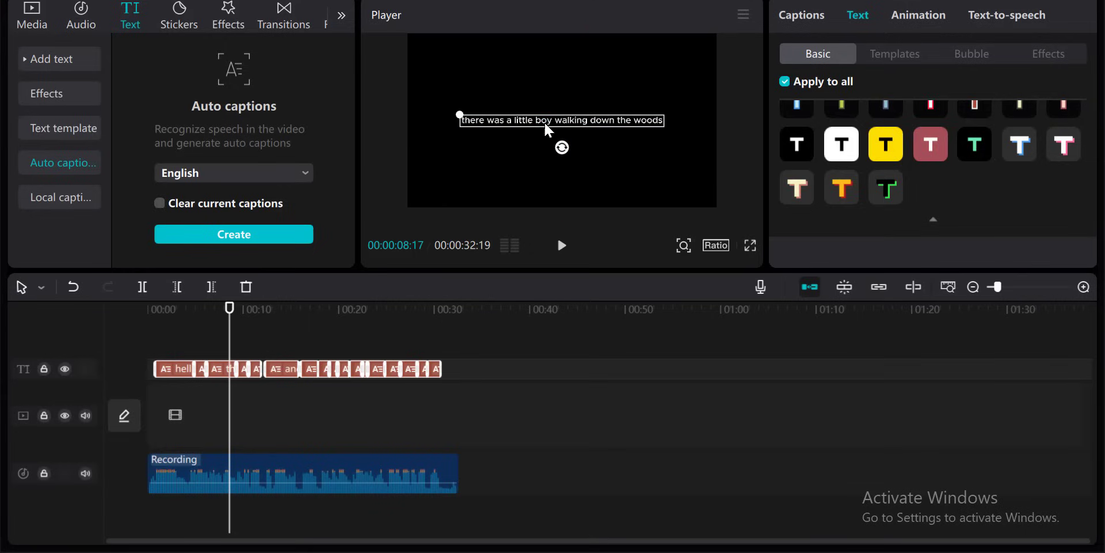
# - Apply the Chro…ling In animation to the captions
pyautogui.click(921, 15)
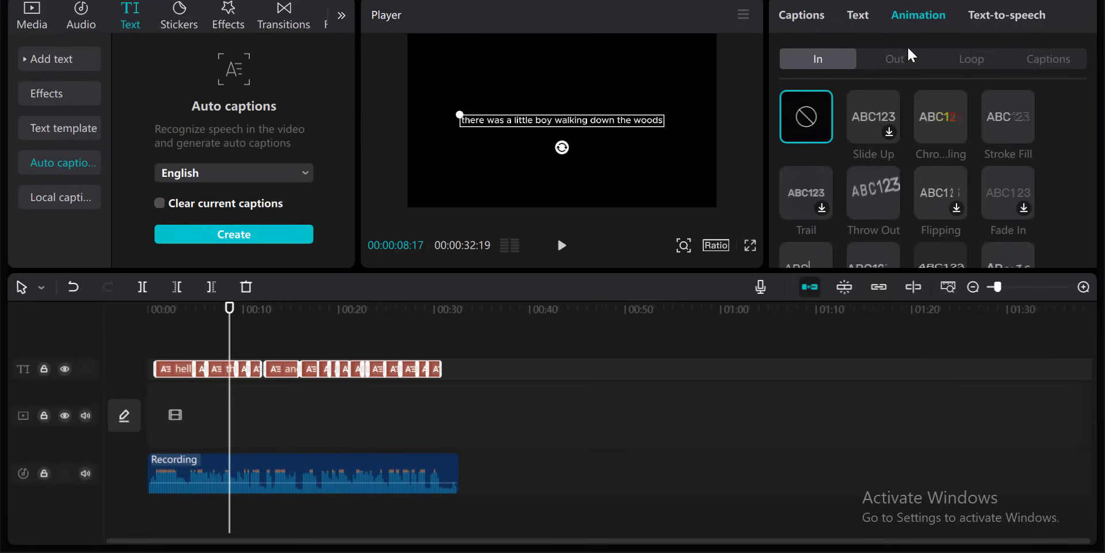
pyautogui.click(930, 121)
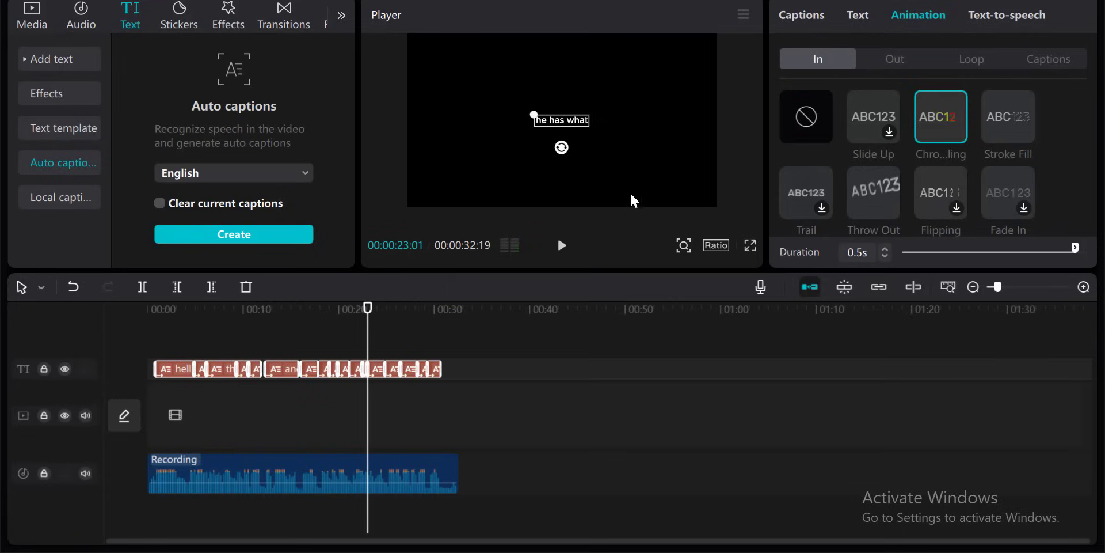
# - Select a single caption clip to inspect its text, then deselect it
pyautogui.click(850, 17)
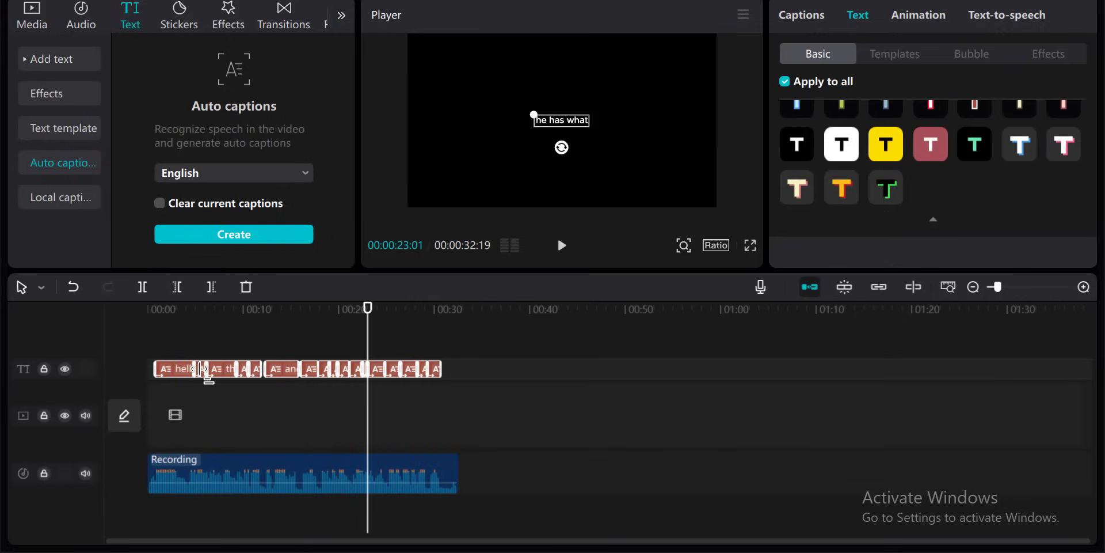
pyautogui.click(380, 376)
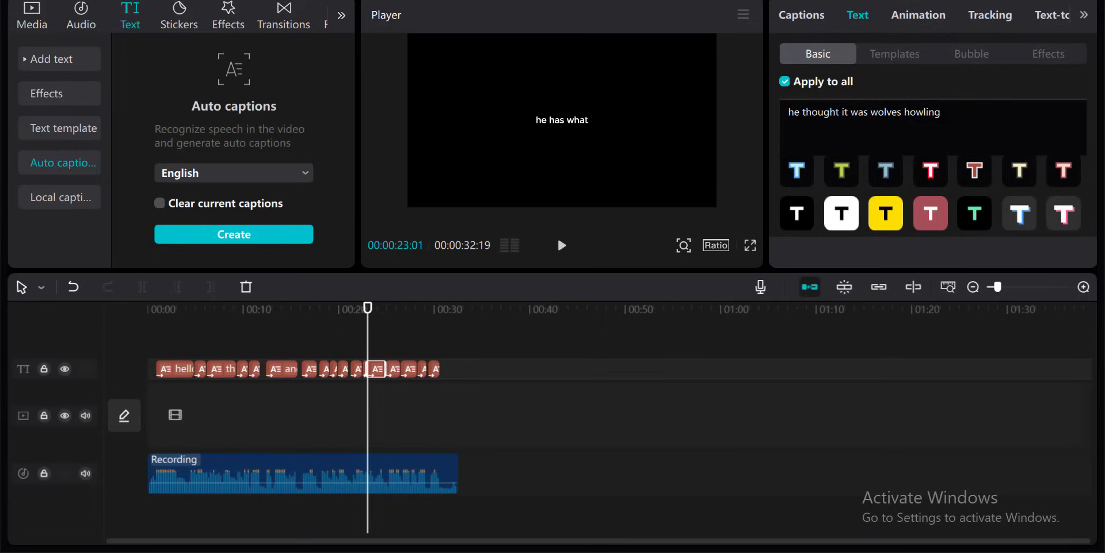
pyautogui.click(509, 405)
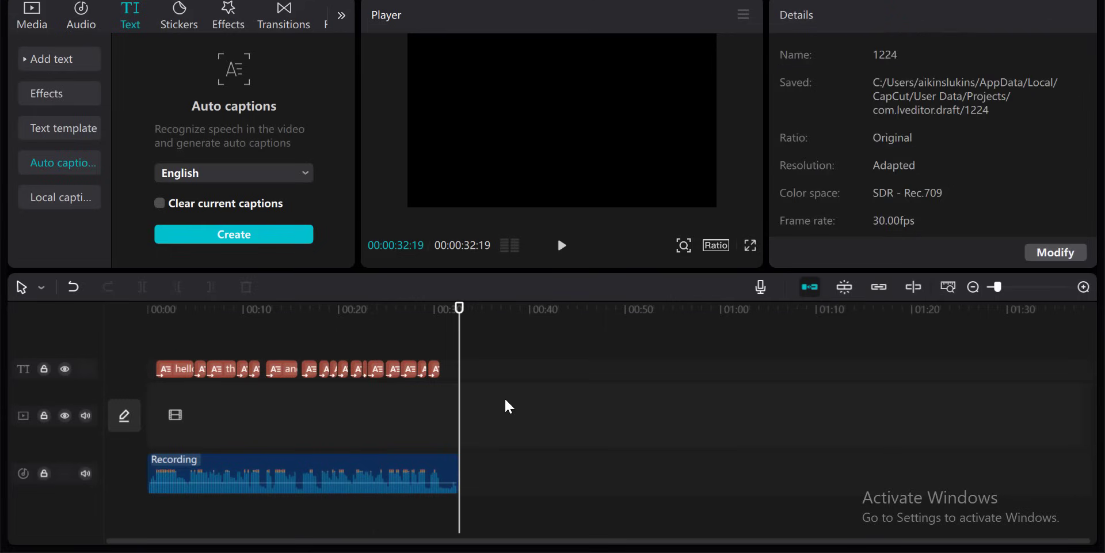
# - Add the Explosion effect from the Spark effects category onto the timeline above the captions
pyautogui.click(387, 314)
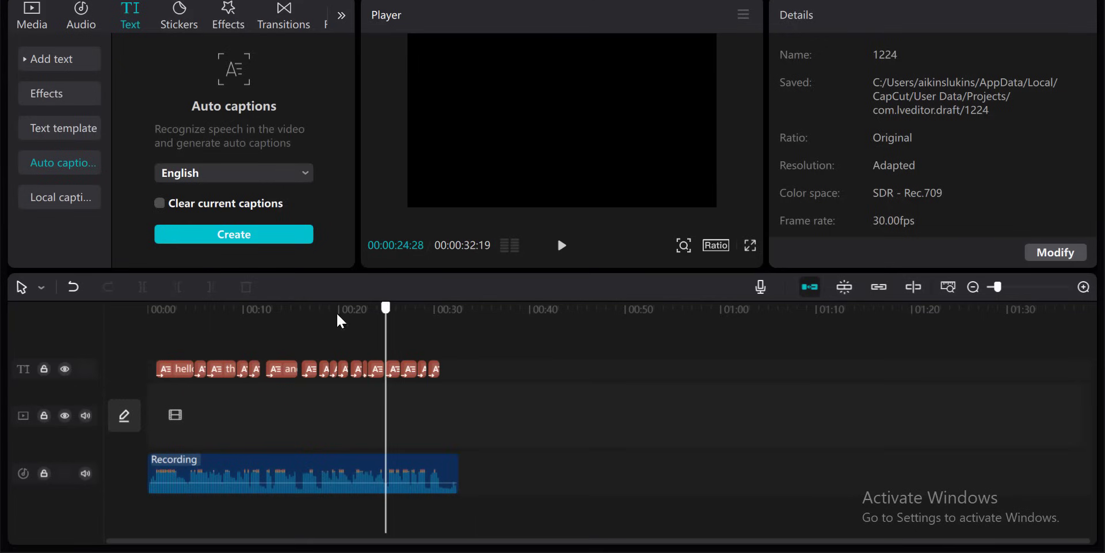
pyautogui.moveTo(336, 316); pyautogui.dragTo(159, 317)
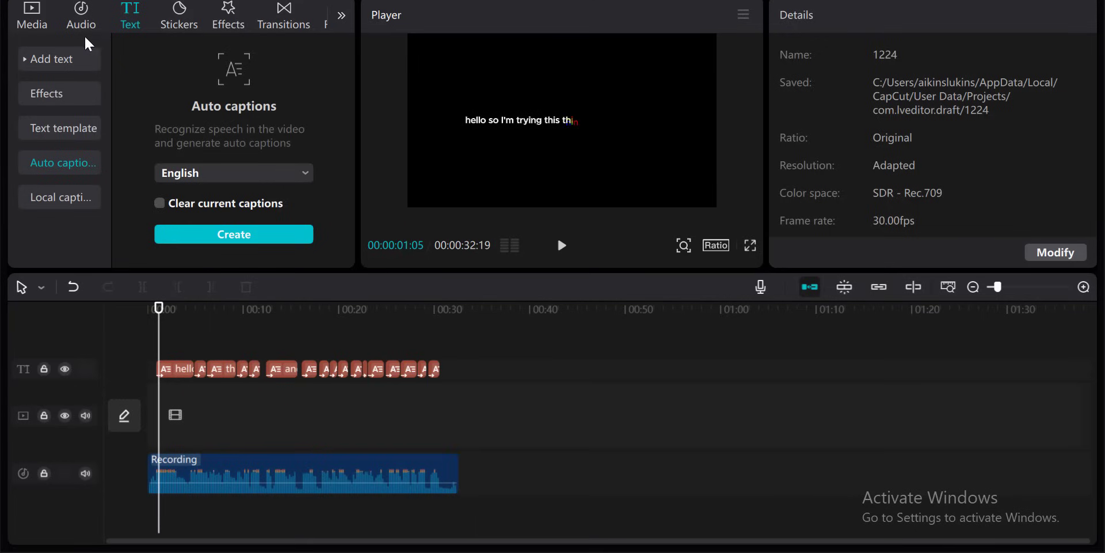
pyautogui.click(229, 21)
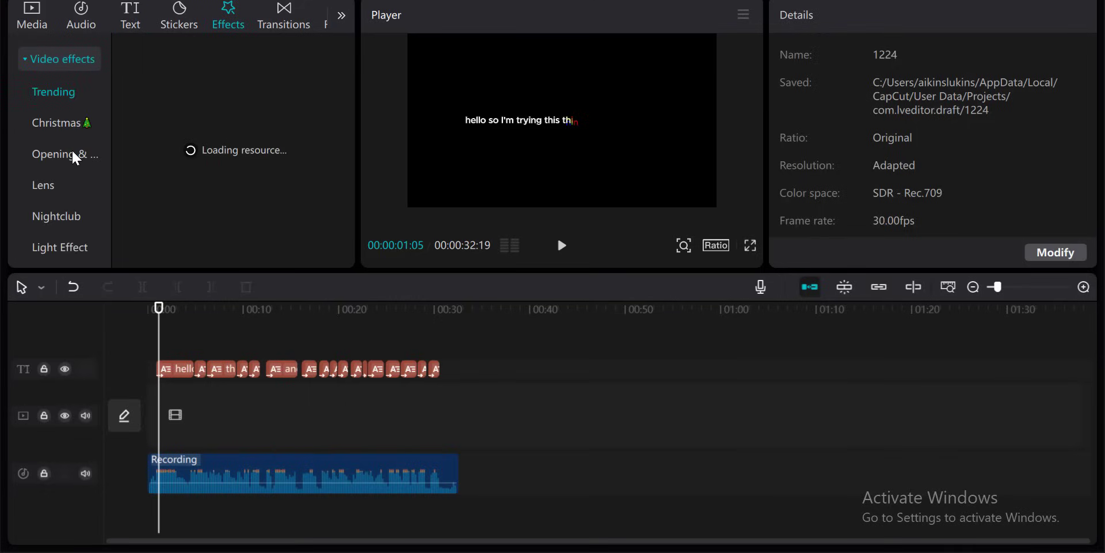
pyautogui.scroll(-4, 73, 152)
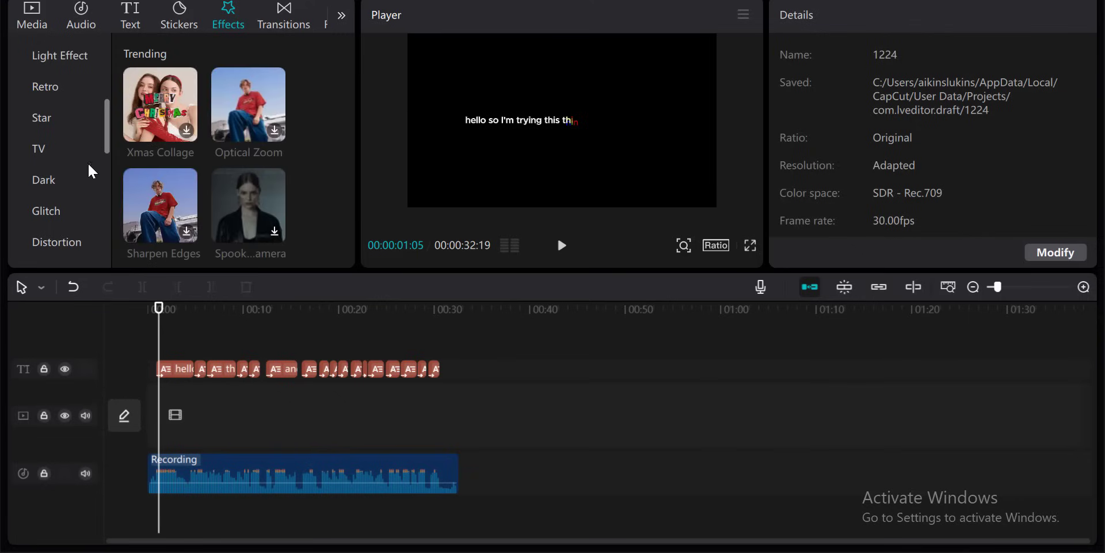
pyautogui.scroll(4, 68, 149)
pyautogui.scroll(-7, 68, 151)
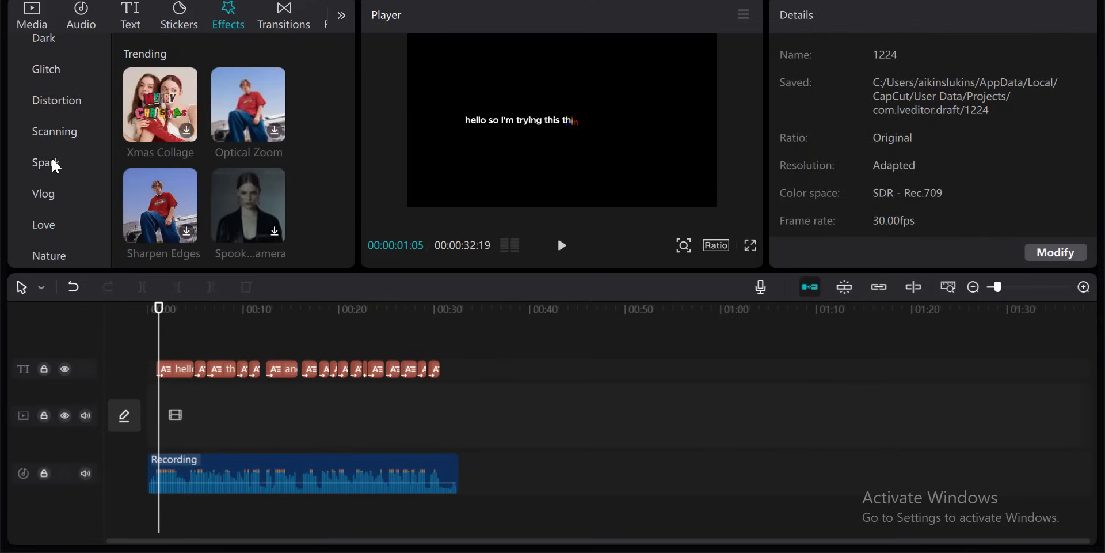
pyautogui.click(51, 158)
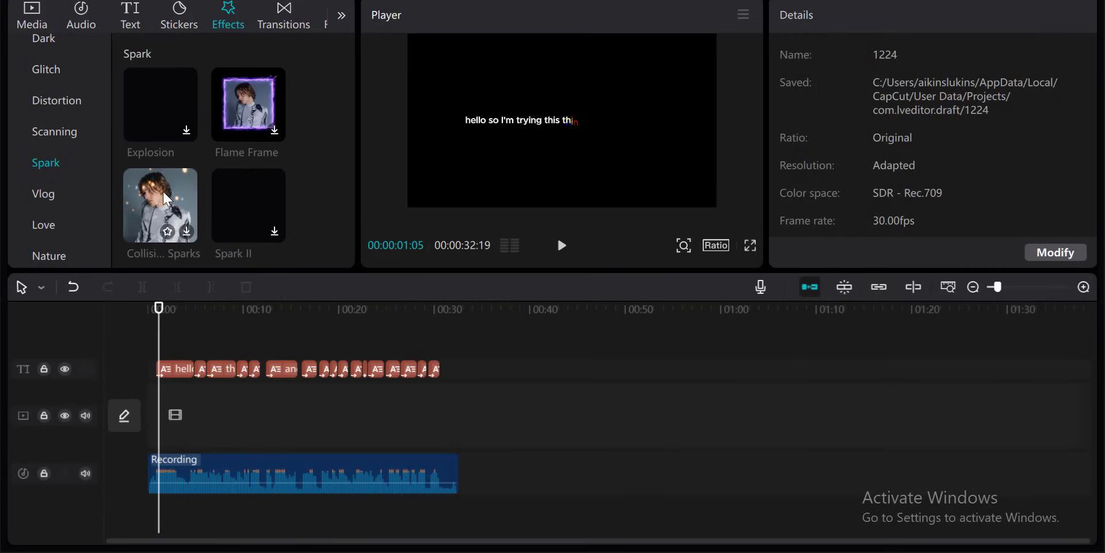
pyautogui.scroll(-1, 97, 195)
pyautogui.scroll(-1, 94, 193)
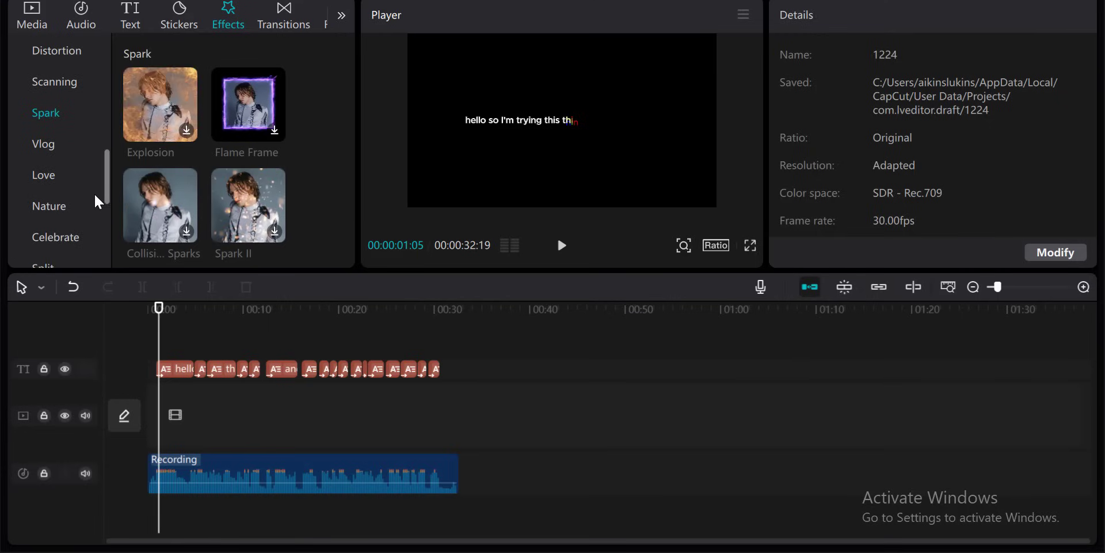
pyautogui.click(146, 127)
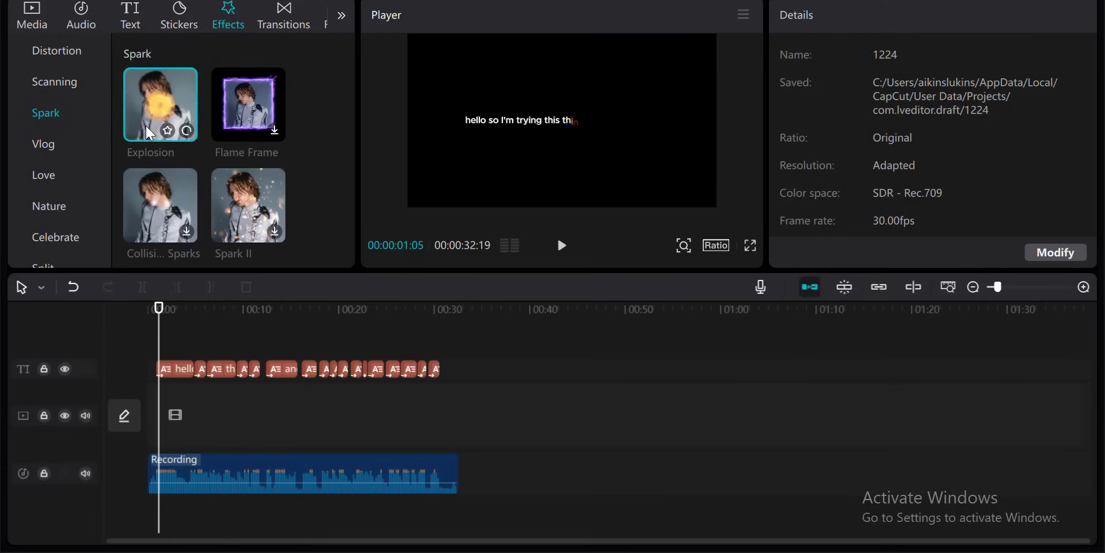
pyautogui.moveTo(146, 126); pyautogui.dragTo(240, 343)
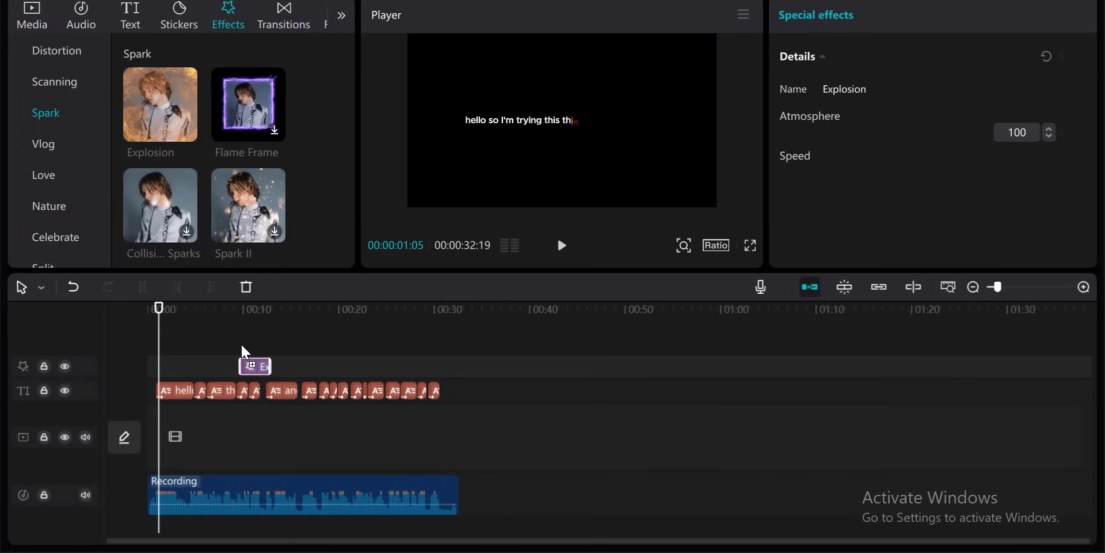
# - Play the video from the effect's position to preview the Explosion effect
pyautogui.click(256, 309)
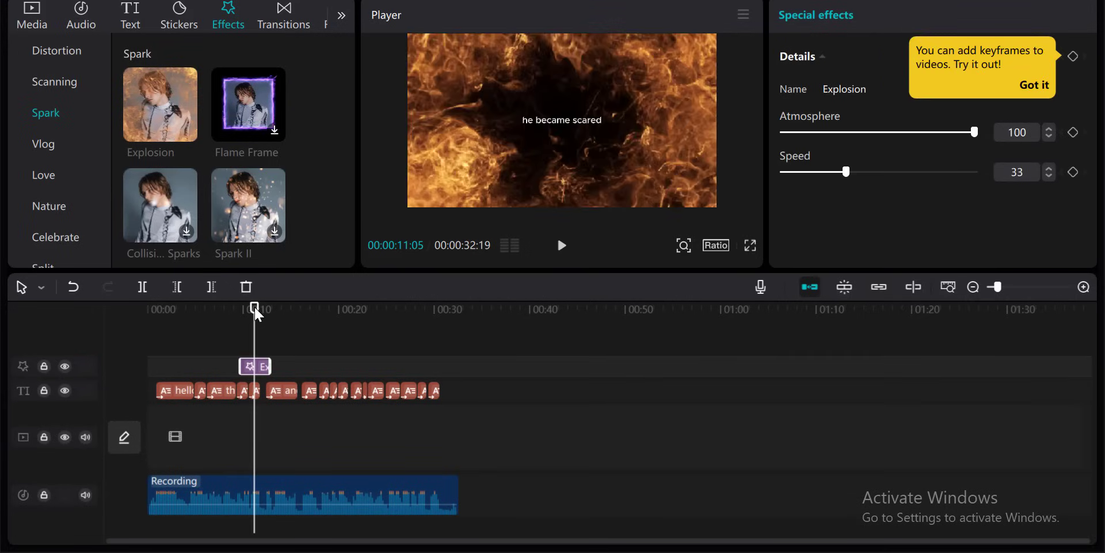
pyautogui.press('space')
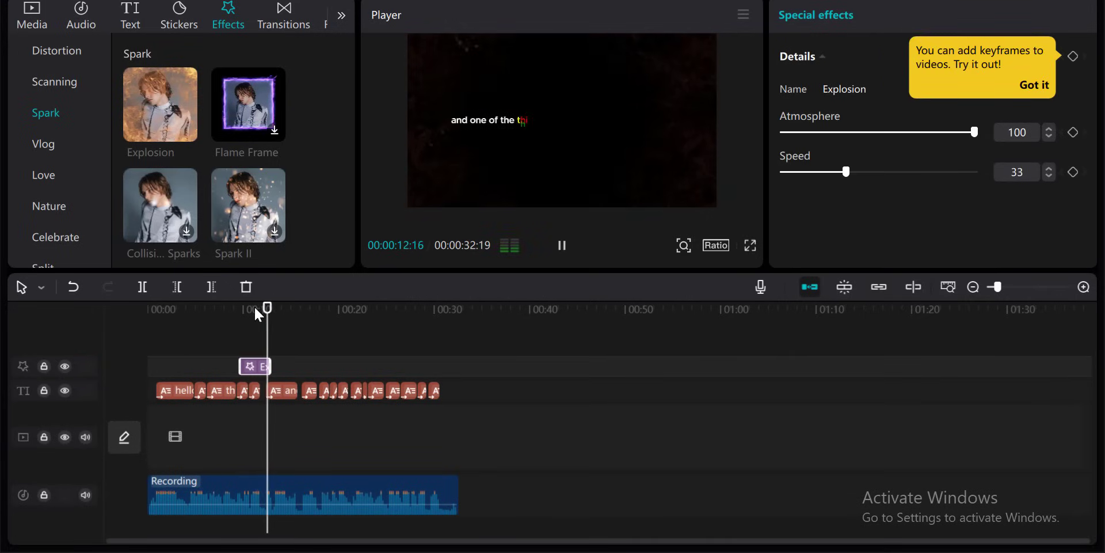
pyautogui.press('space')
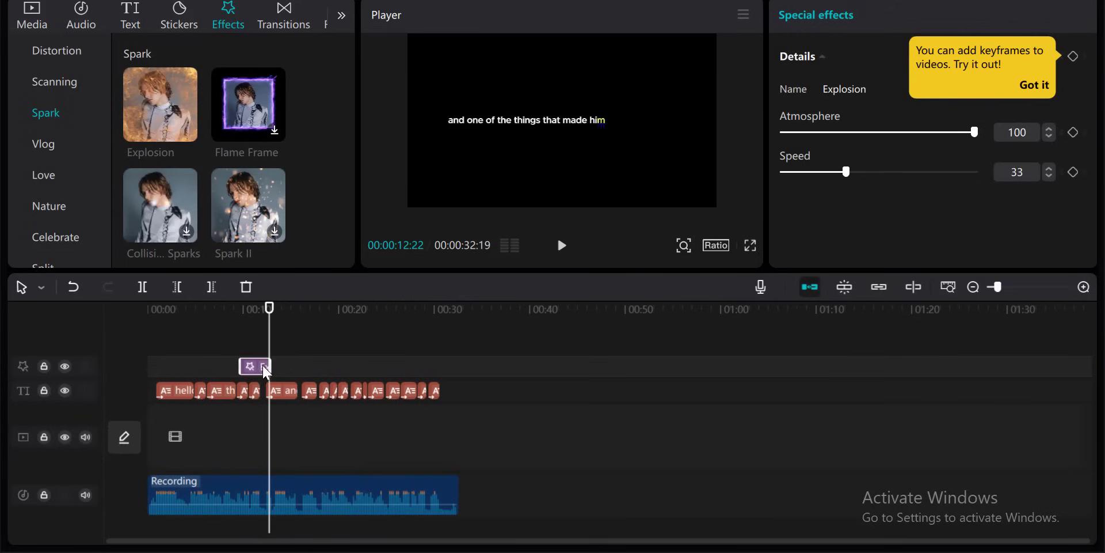
# - Stretch the Explosion effect to span from the video's start to the end of the captions
pyautogui.moveTo(266, 371); pyautogui.dragTo(441, 367)
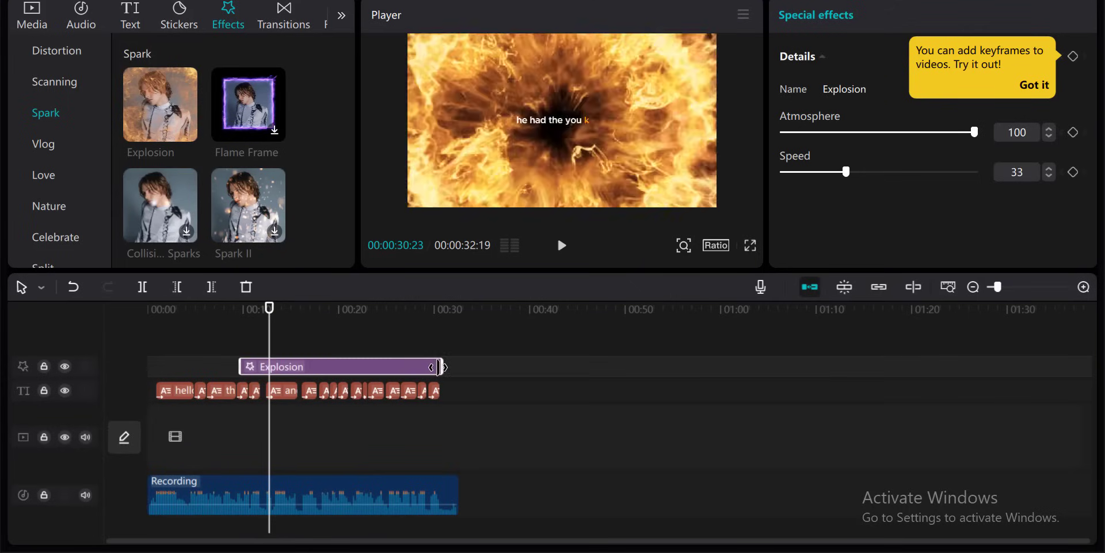
pyautogui.moveTo(238, 367); pyautogui.dragTo(109, 380)
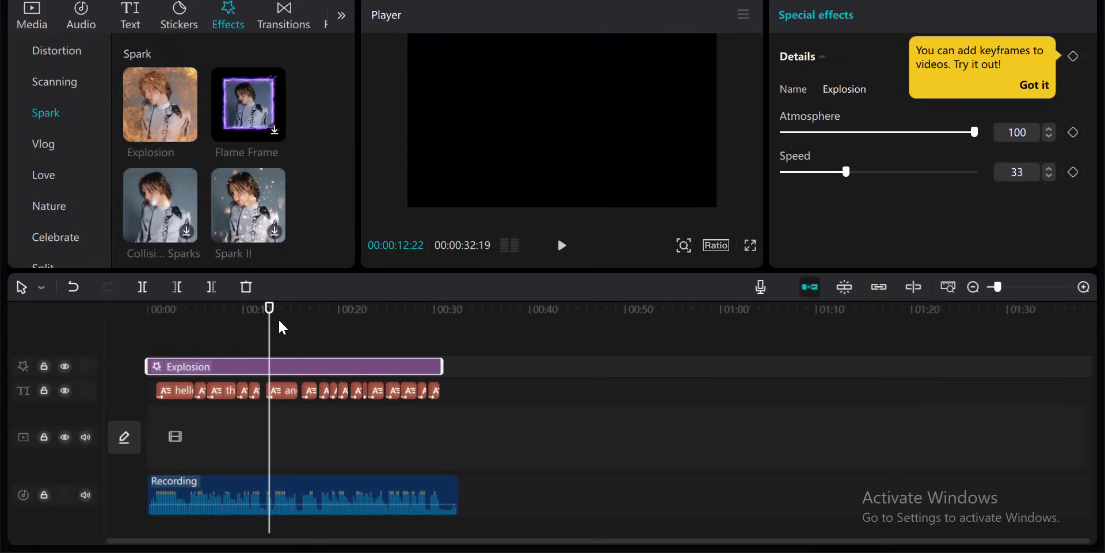
# - Play the video from the start to preview the effect and zoom into the timeline
pyautogui.moveTo(269, 329); pyautogui.dragTo(3, 360)
pyautogui.press('space')
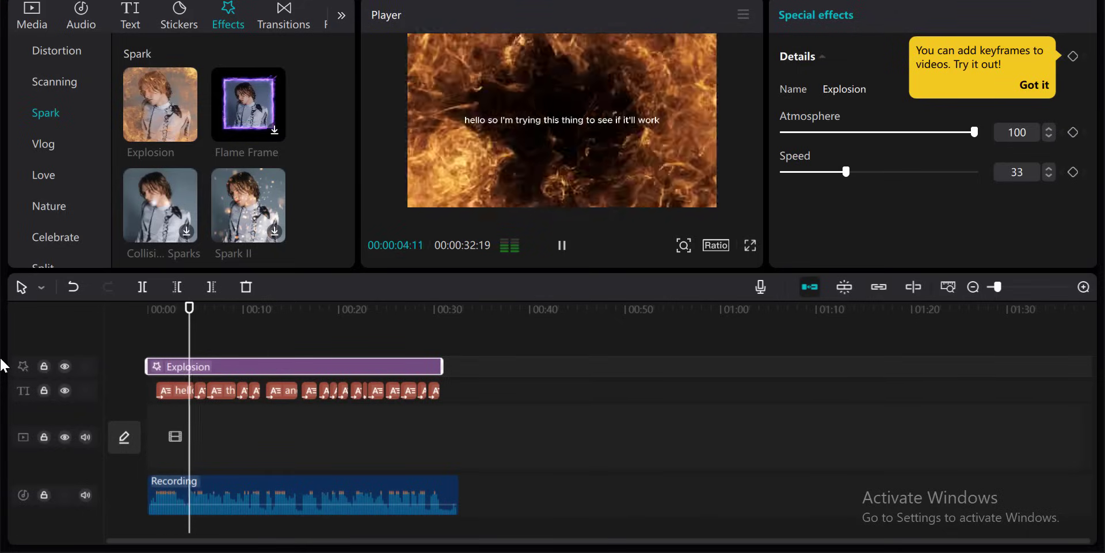
pyautogui.press('space')
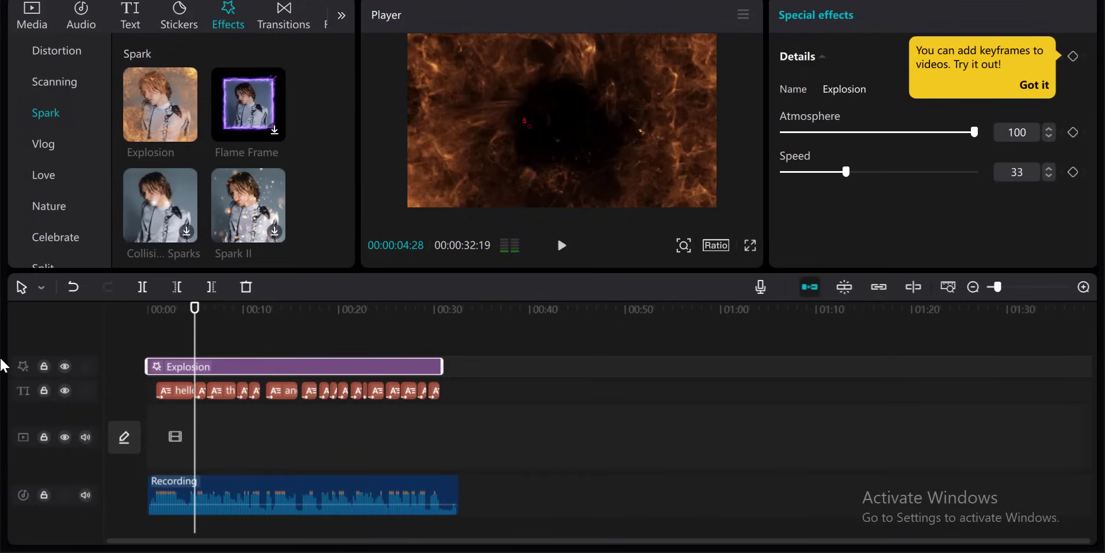
pyautogui.click(1084, 287)
pyautogui.click(1084, 287)
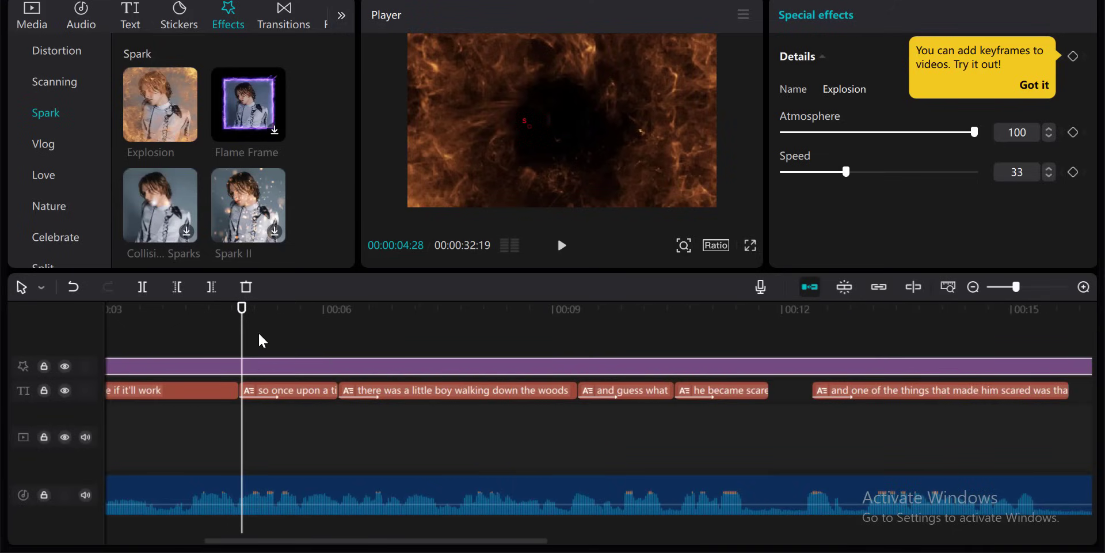
# - Trim off the part of the recording before the "so once upon a time" caption
pyautogui.click(205, 309)
pyautogui.press('space')
pyautogui.press('space')
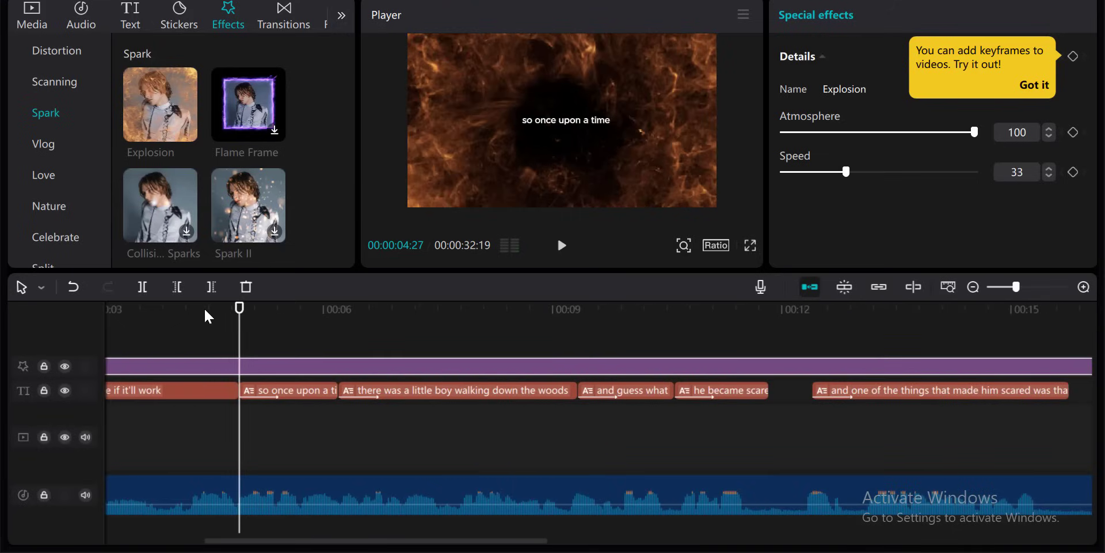
pyautogui.click(237, 311)
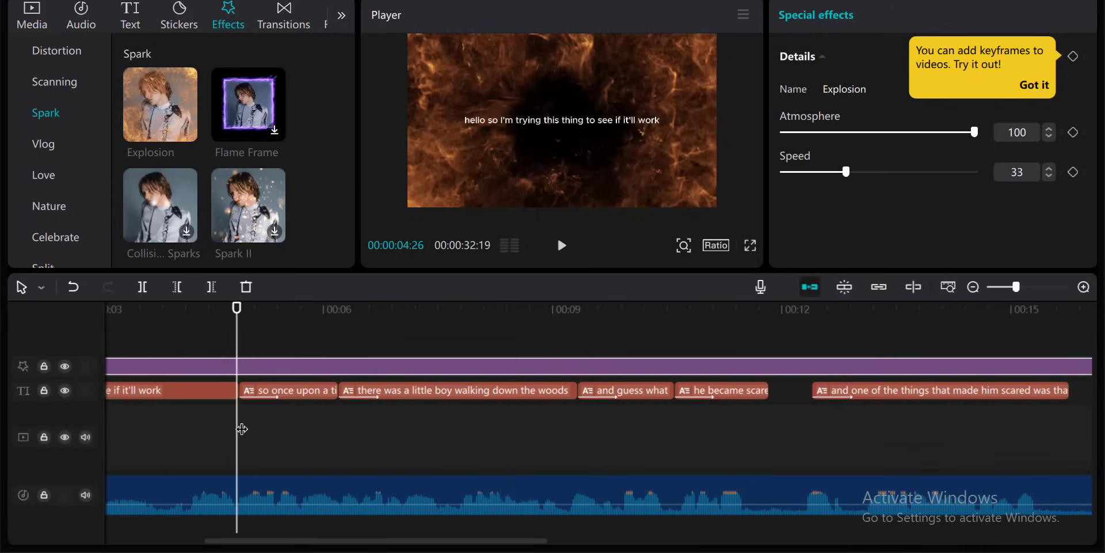
pyautogui.click(237, 501)
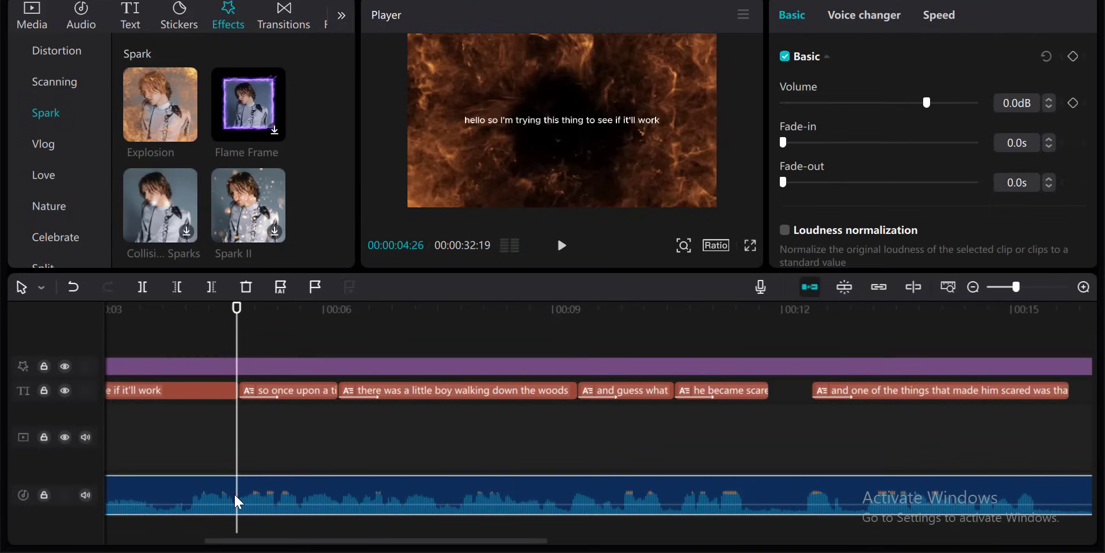
pyautogui.click(176, 287)
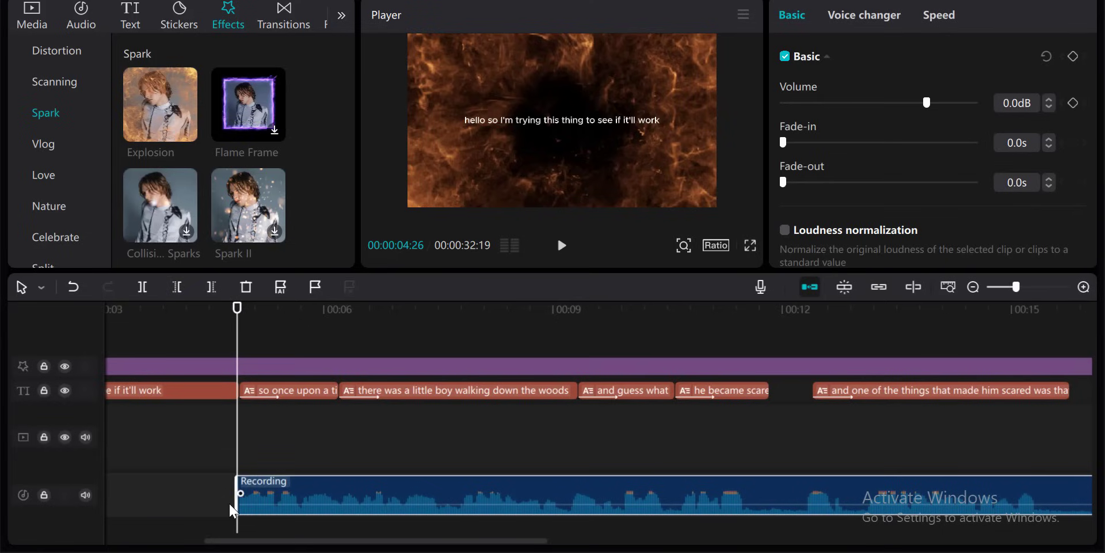
# - Delete the opening "hello so I'm trying this thing" caption and move the captions and recording to the video's start
pyautogui.moveTo(239, 366); pyautogui.dragTo(241, 366)
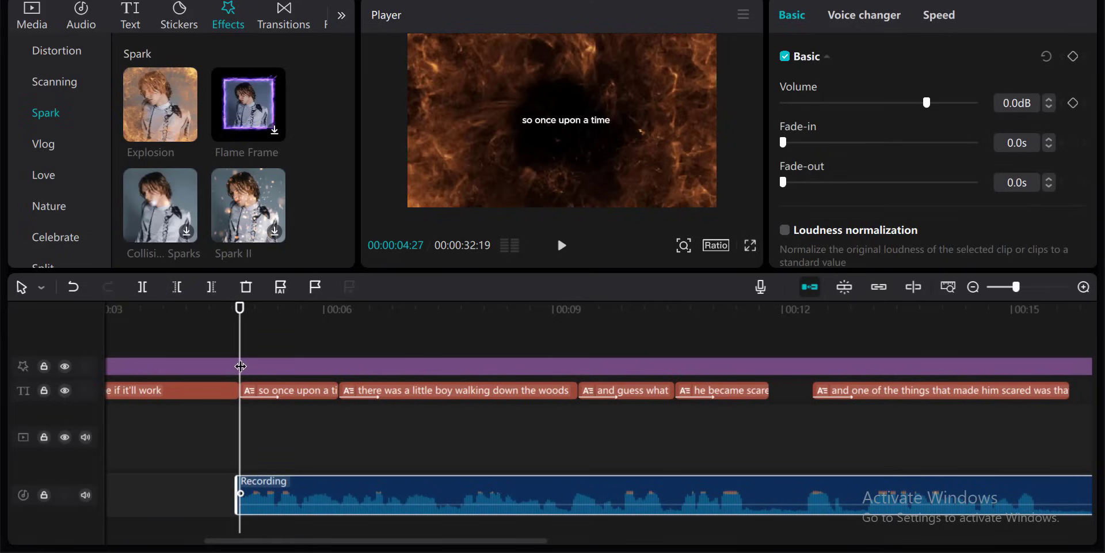
pyautogui.click(204, 384)
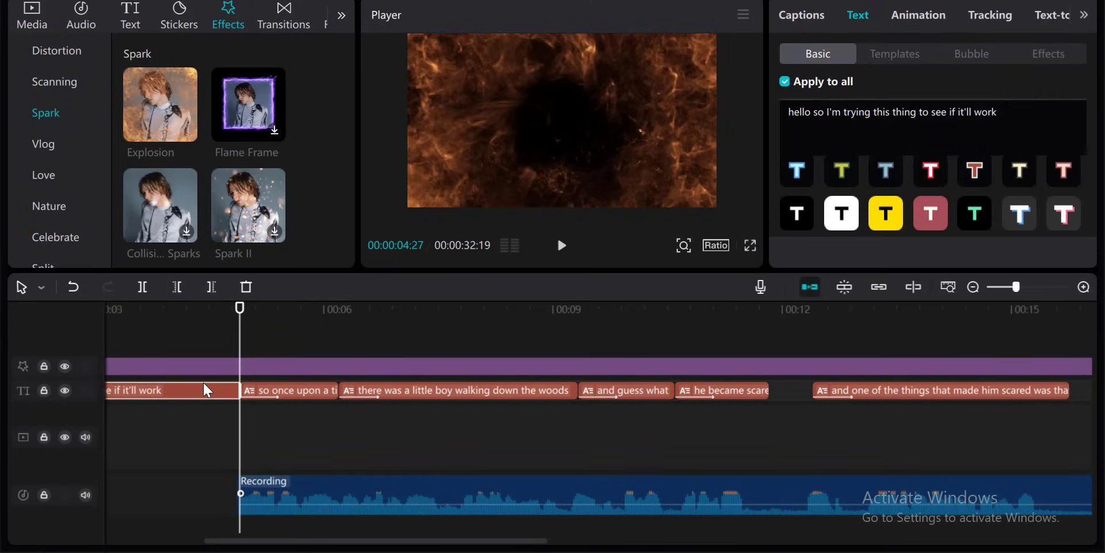
pyautogui.click(972, 286)
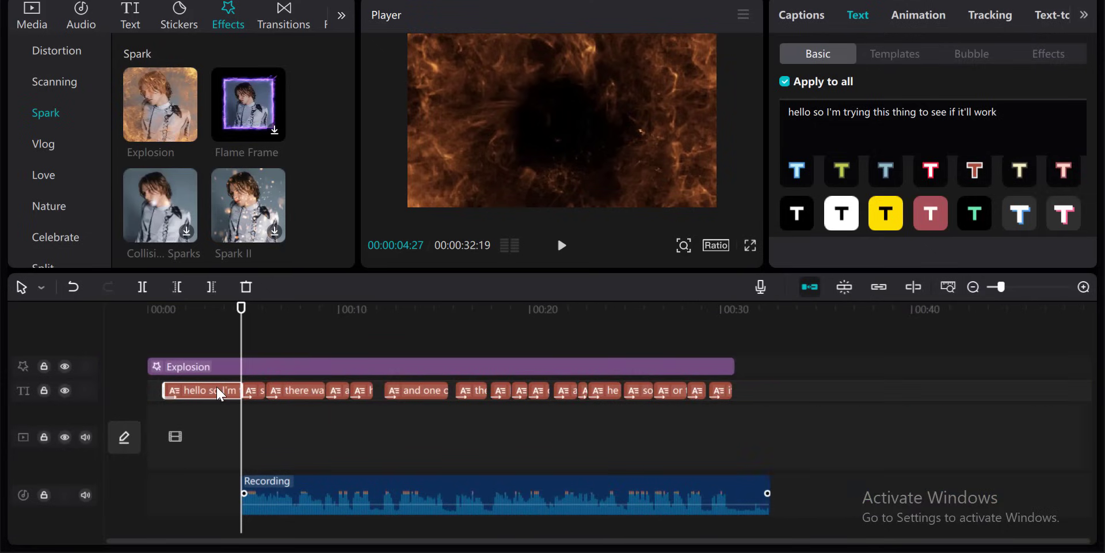
pyautogui.press('Delete')
pyautogui.moveTo(217, 384); pyautogui.dragTo(568, 492)
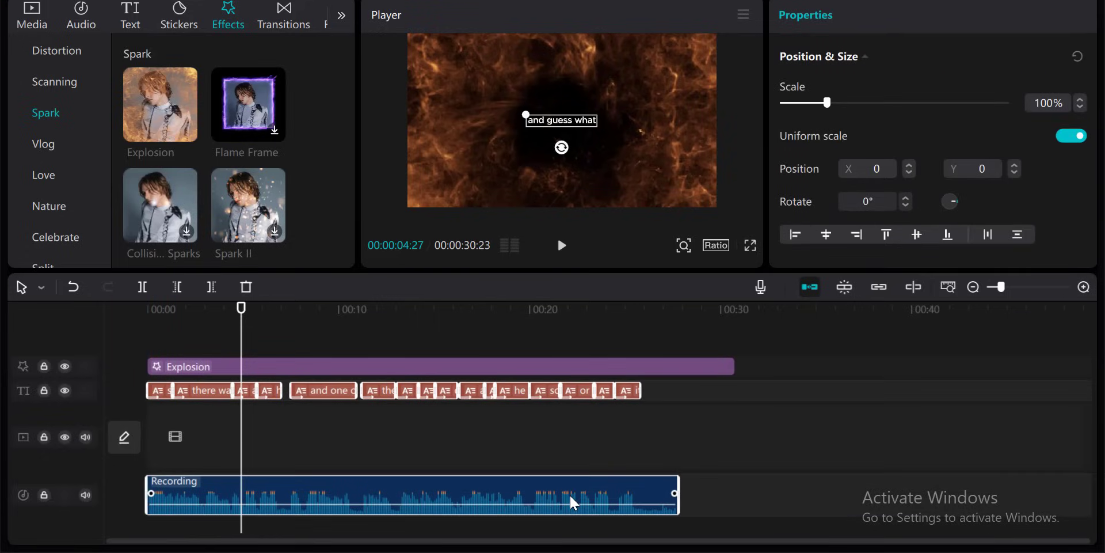
# - Trim the recording and the Explosion effect so both end with the last caption
pyautogui.click(674, 422)
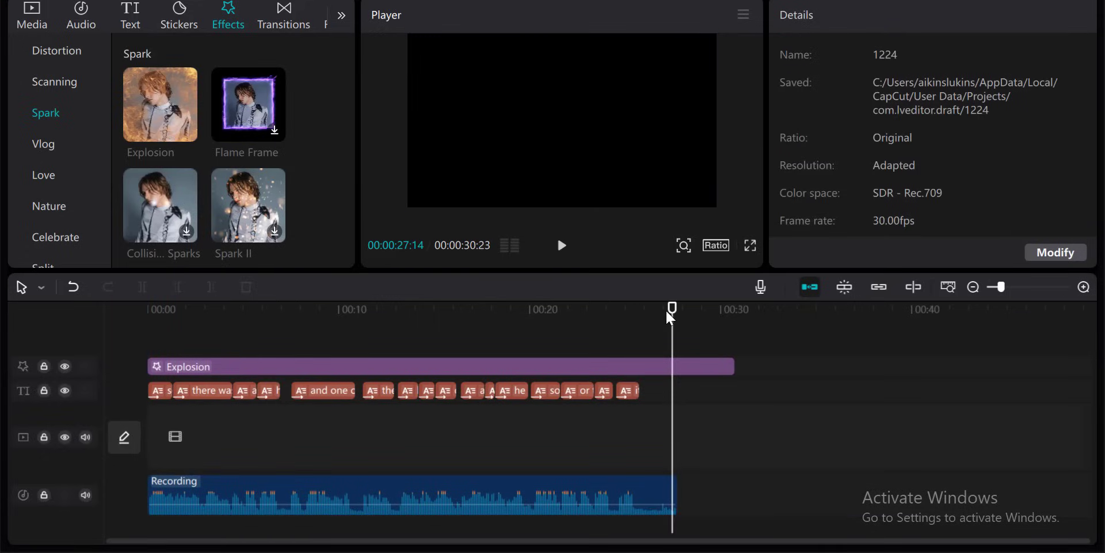
pyautogui.click(608, 310)
pyautogui.press('space')
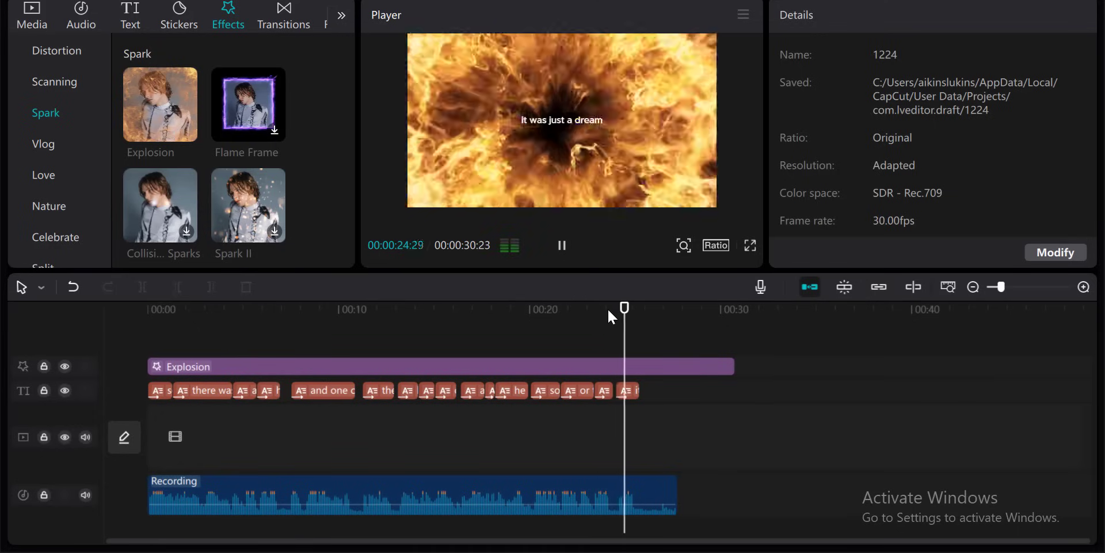
pyautogui.press('space')
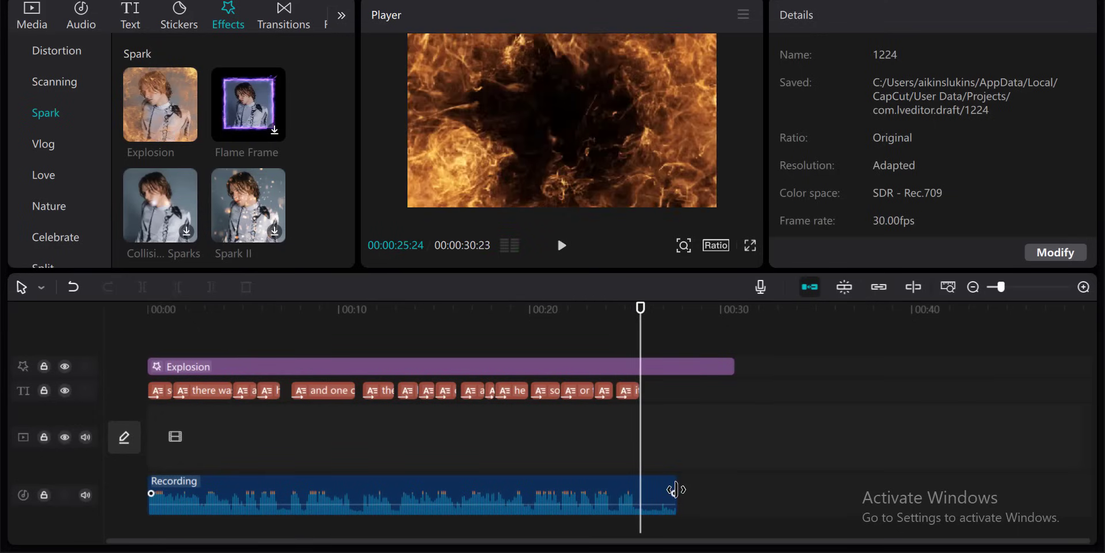
pyautogui.moveTo(676, 489); pyautogui.dragTo(639, 489)
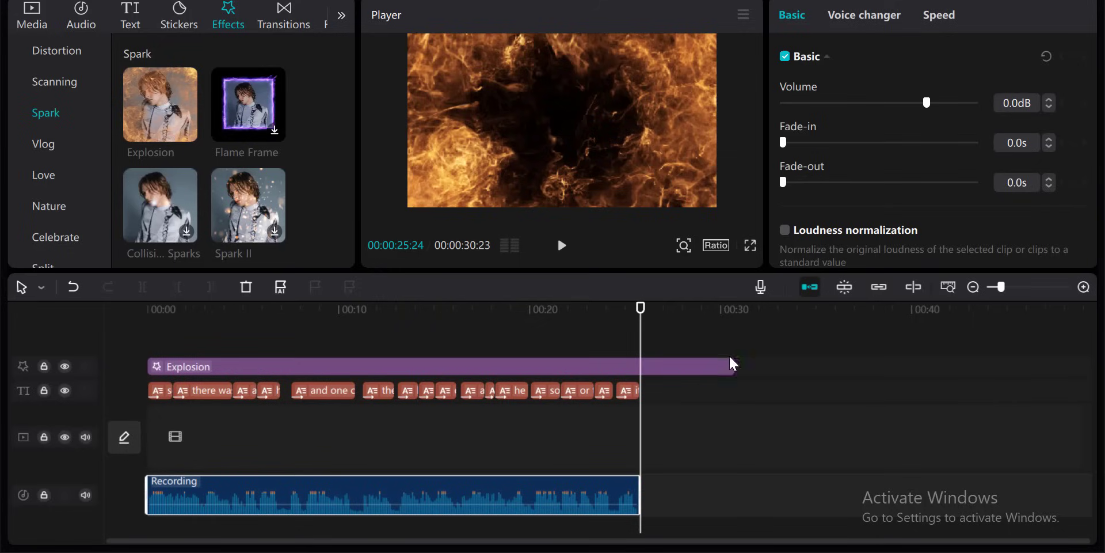
pyautogui.moveTo(731, 365); pyautogui.dragTo(640, 366)
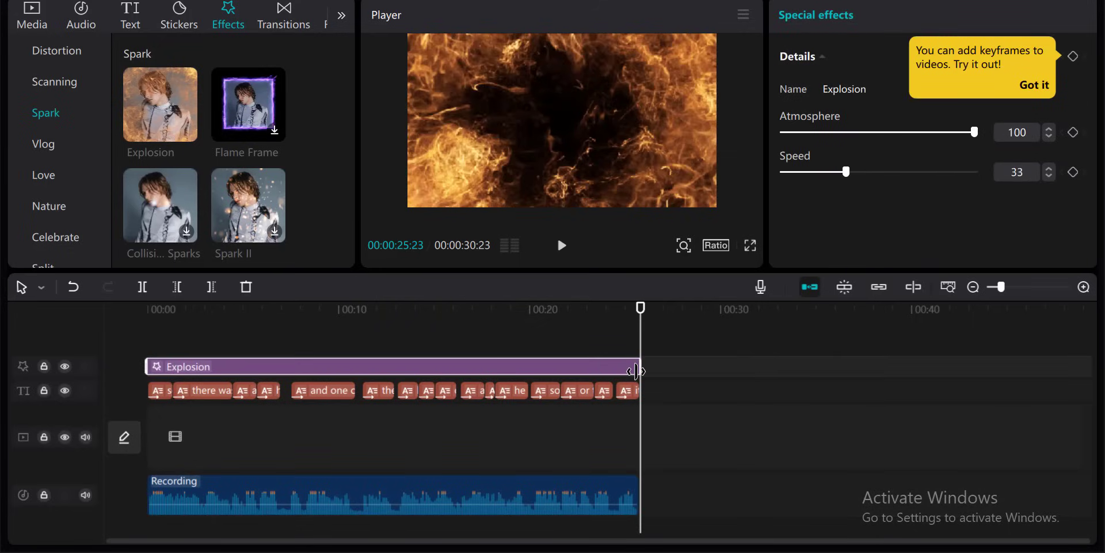
# - Set the Explosion effect's Speed to 24 and Atmosphere to 29
pyautogui.click(581, 154)
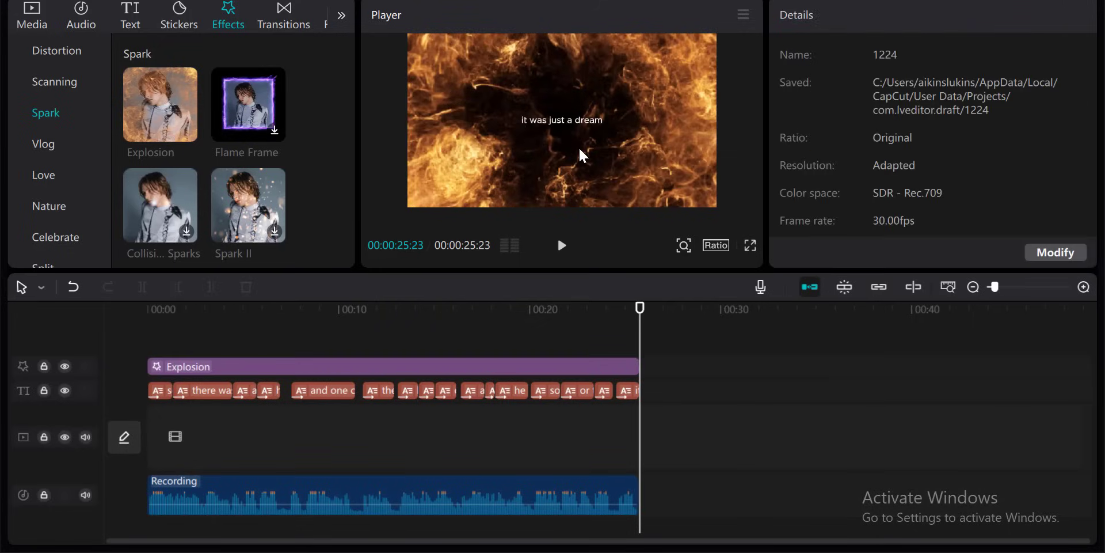
pyautogui.click(505, 371)
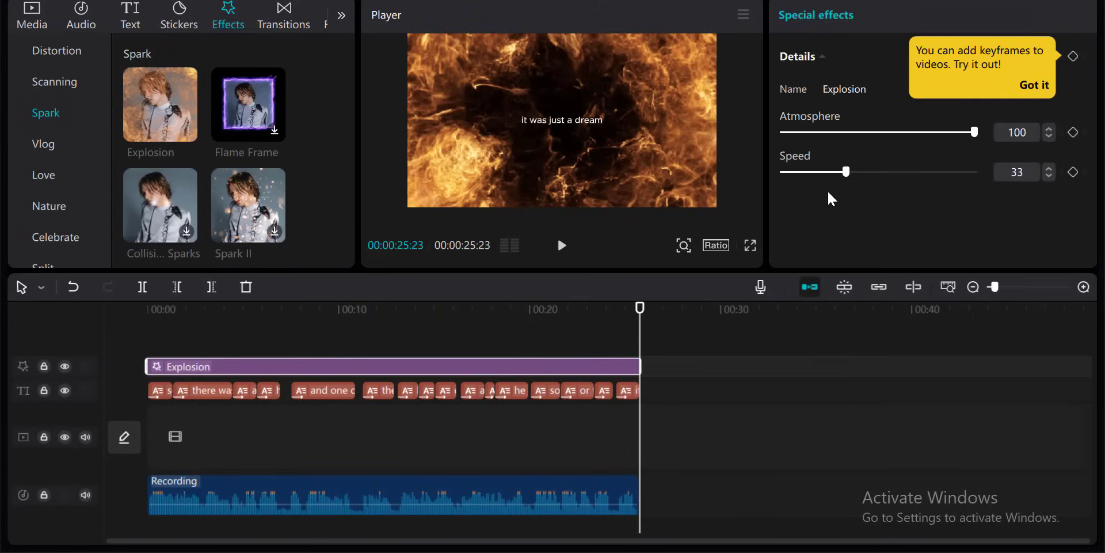
pyautogui.moveTo(850, 173); pyautogui.dragTo(834, 175)
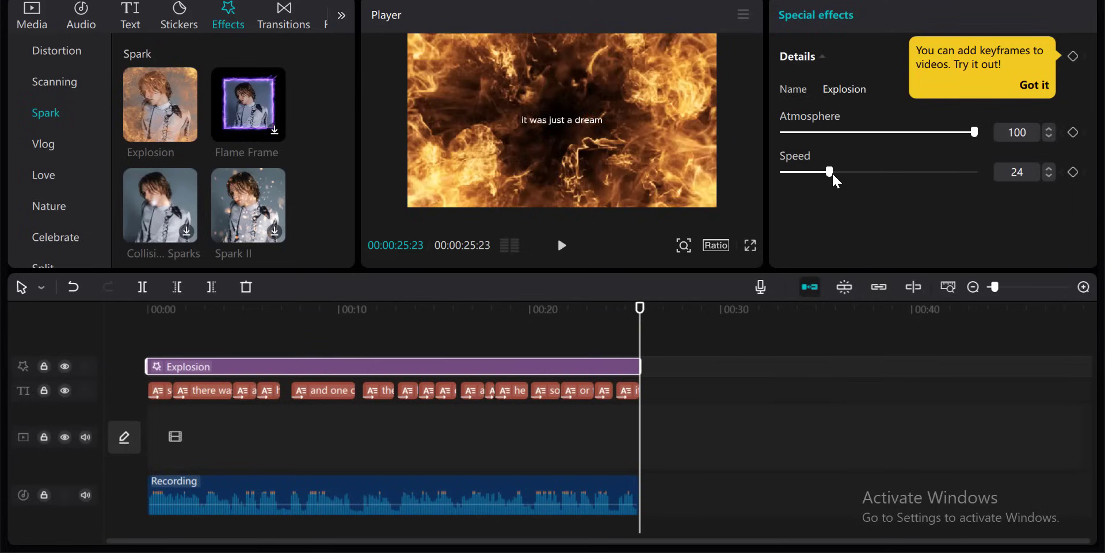
pyautogui.moveTo(978, 132); pyautogui.dragTo(838, 134)
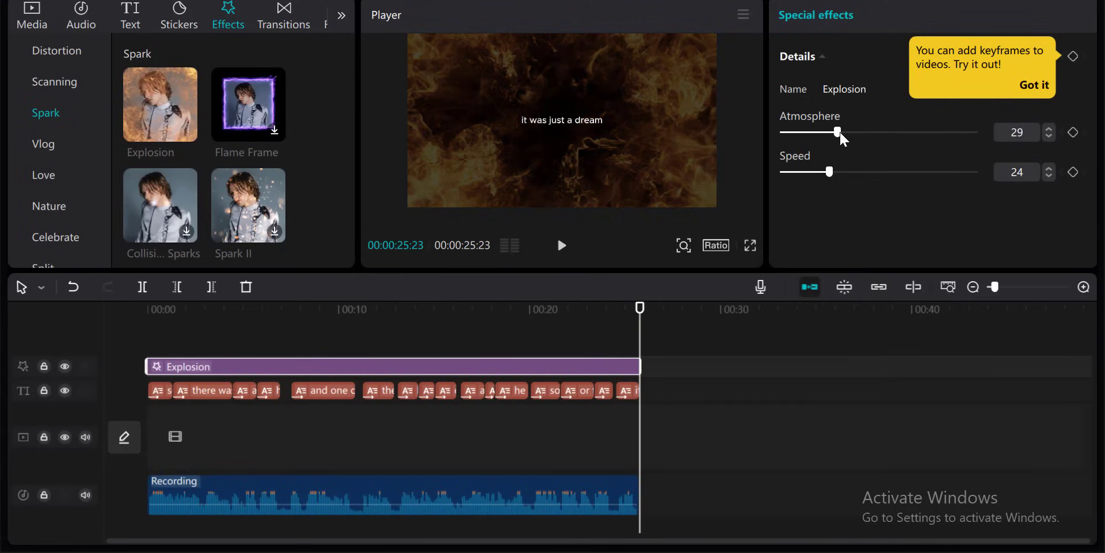
# - Play the video from the start to preview the adjusted Explosion effect
pyautogui.click(277, 308)
pyautogui.moveTo(276, 309); pyautogui.dragTo(53, 327)
pyautogui.press('space')
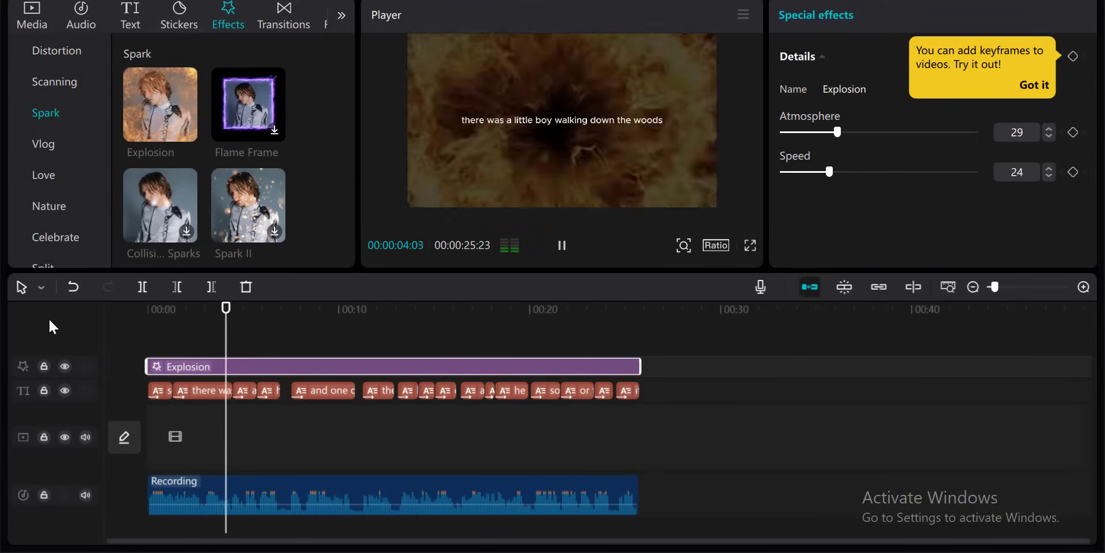
pyautogui.press('space')
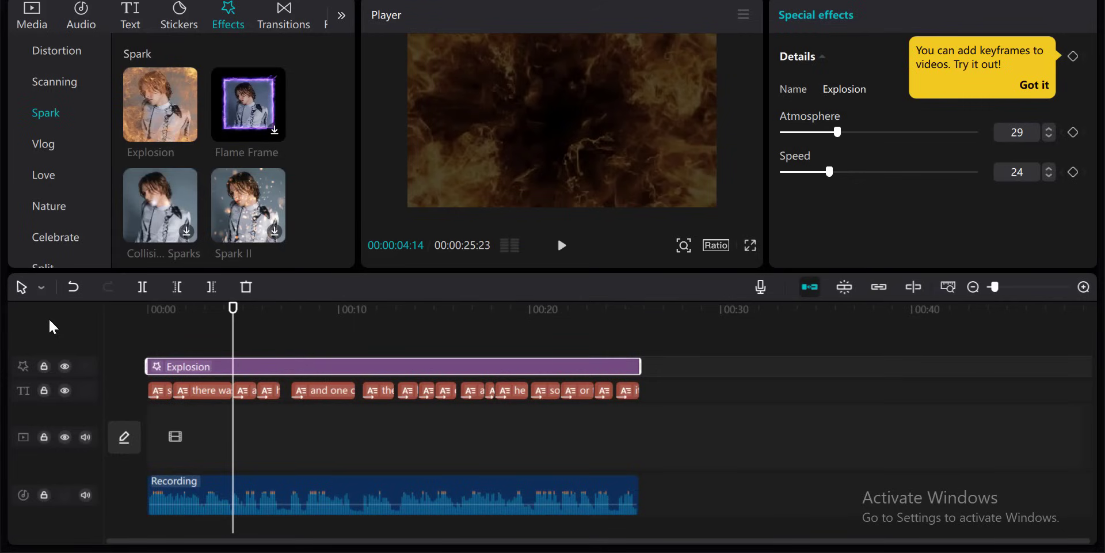
pyautogui.scroll(-1, 42, 174)
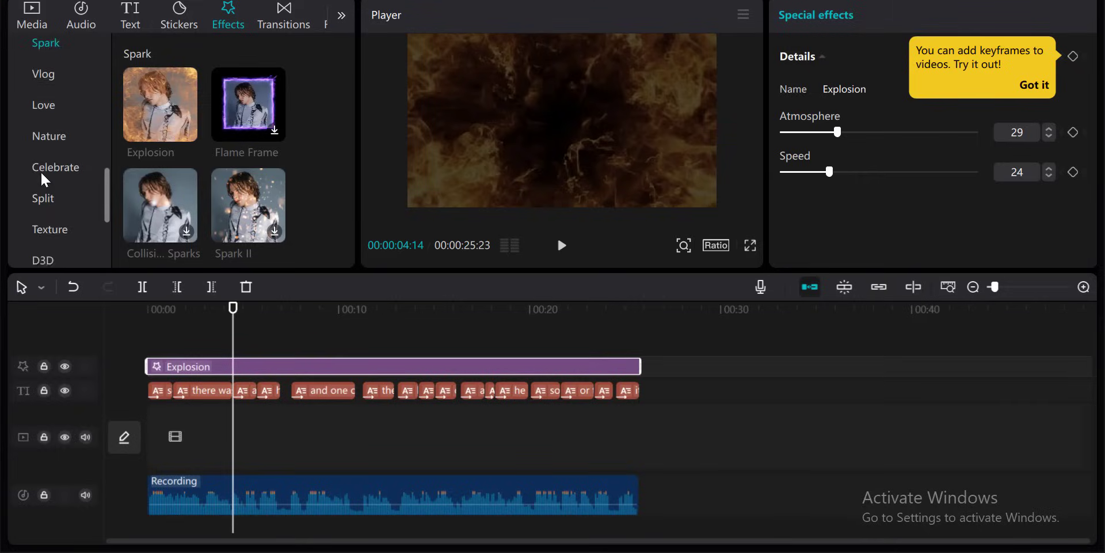
pyautogui.scroll(-1, 41, 170)
# - Open the Emoji category of the stickers library
pyautogui.click(179, 15)
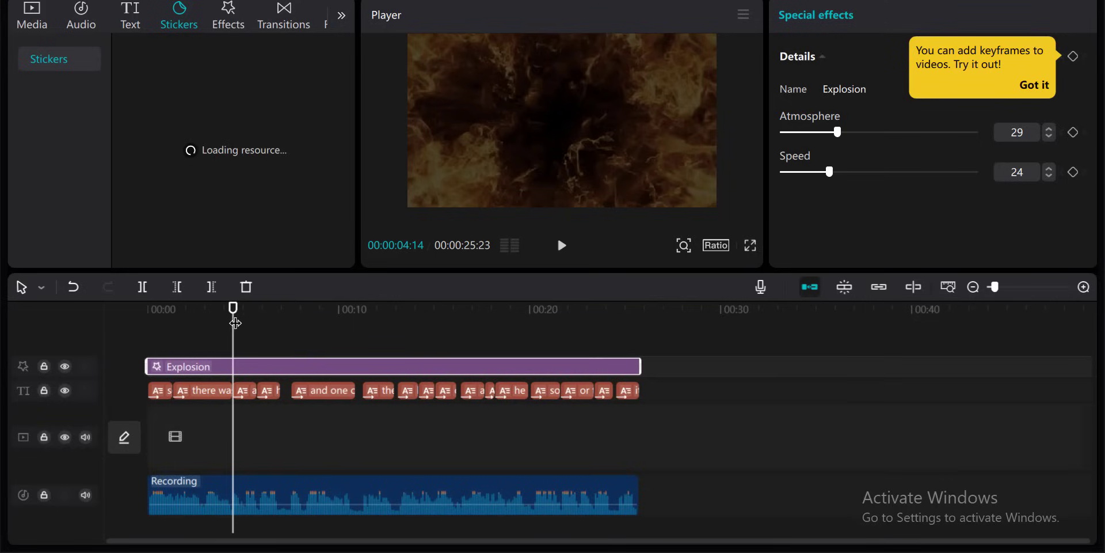
pyautogui.moveTo(232, 319); pyautogui.dragTo(437, 314)
pyautogui.press('space')
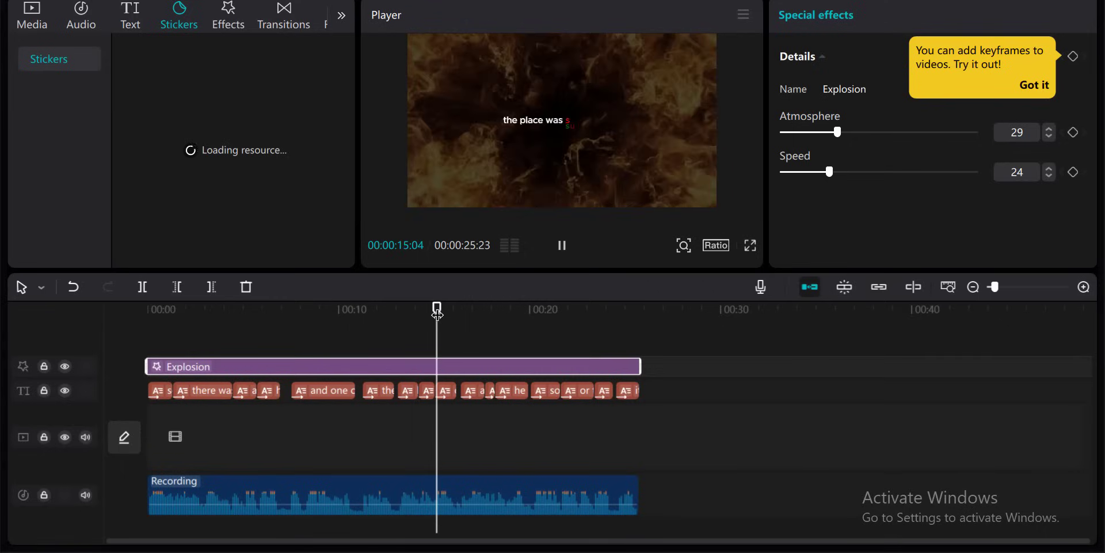
pyautogui.press('space')
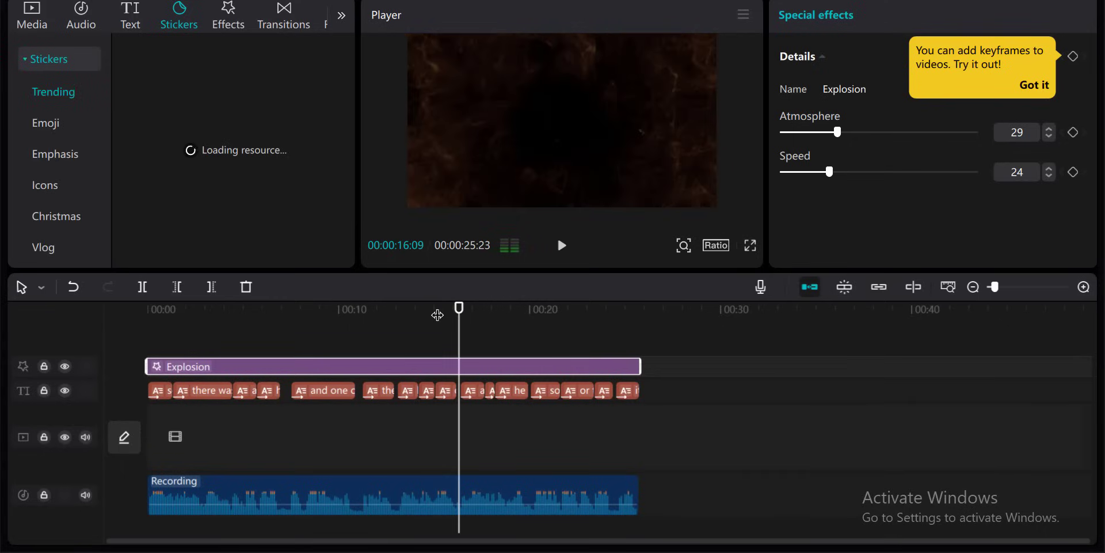
pyautogui.scroll(-5, 57, 202)
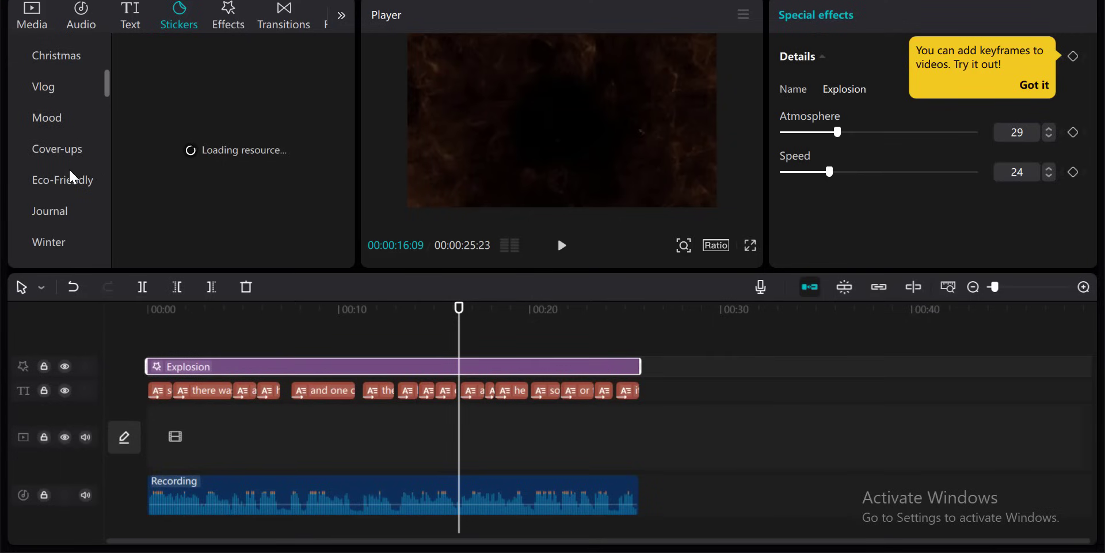
pyautogui.scroll(5, 75, 152)
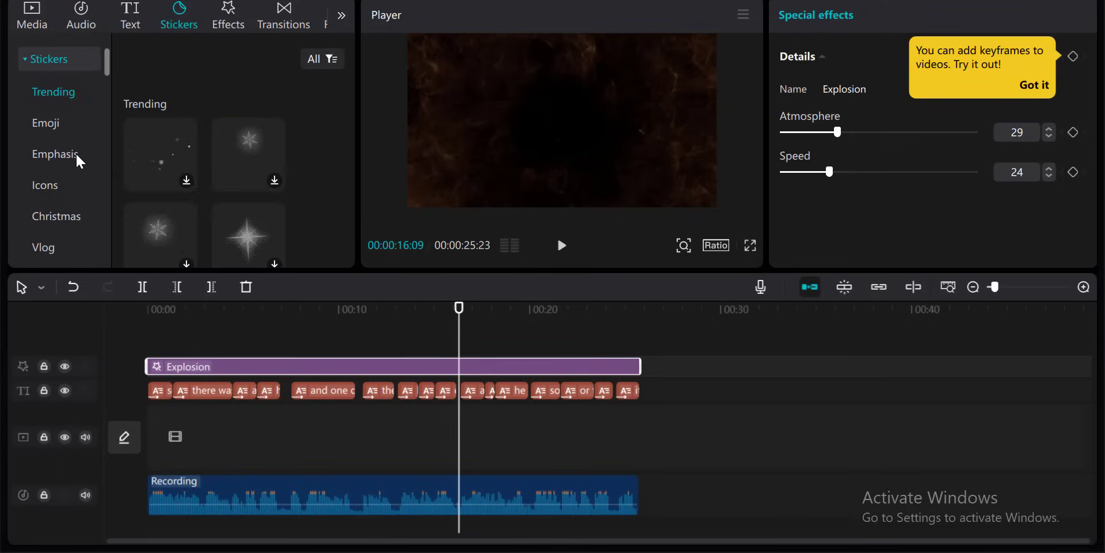
pyautogui.click(47, 121)
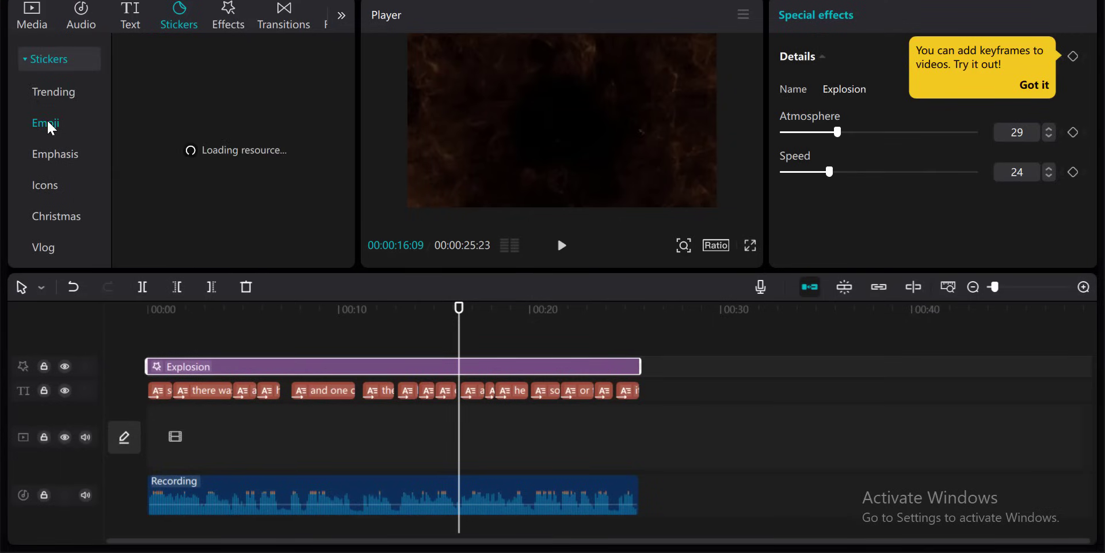
pyautogui.scroll(-4, 66, 193)
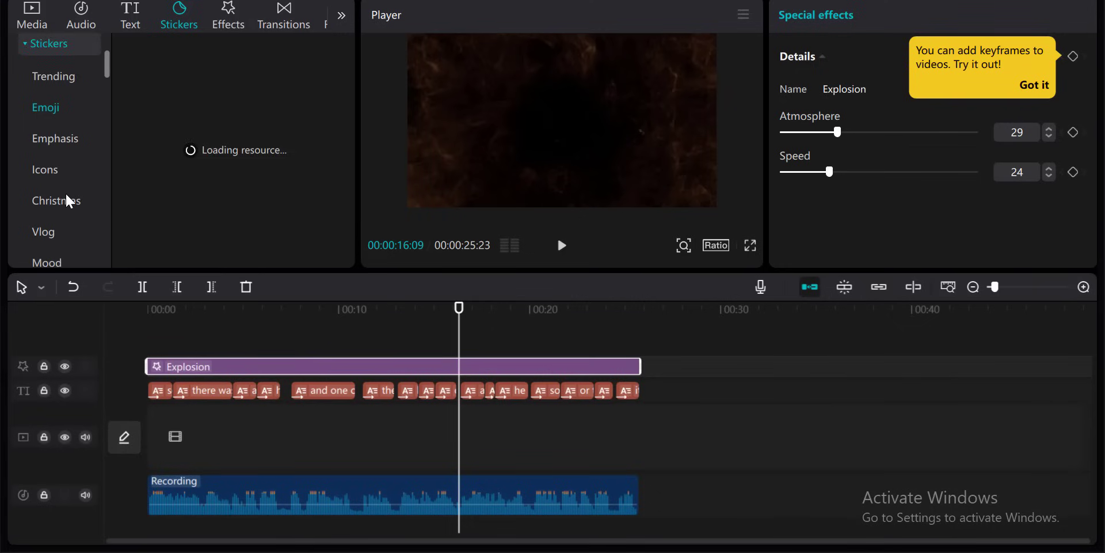
pyautogui.scroll(-3, 65, 193)
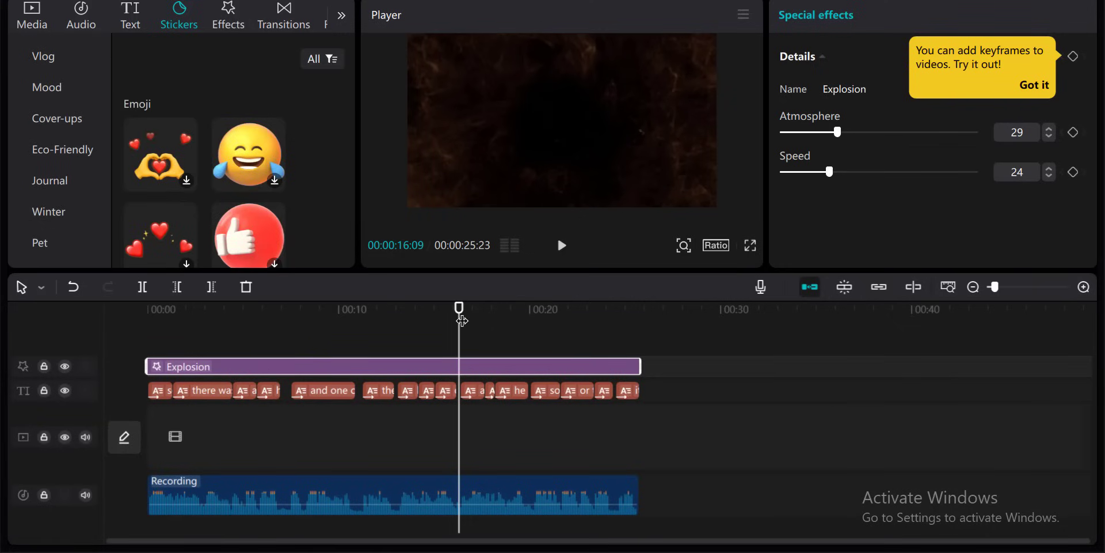
# - Add the screaming-face emoji sticker on a new track at about 6 seconds, where "he became scared" is spoken
pyautogui.moveTo(462, 321); pyautogui.dragTo(50, 323)
pyautogui.press('space')
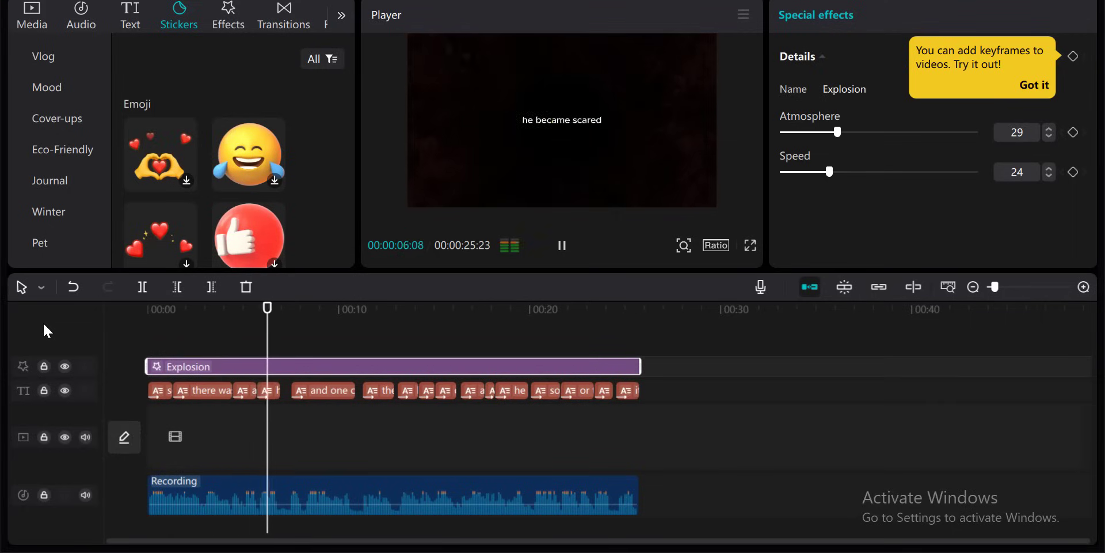
pyautogui.press('space')
pyautogui.scroll(-5, 203, 182)
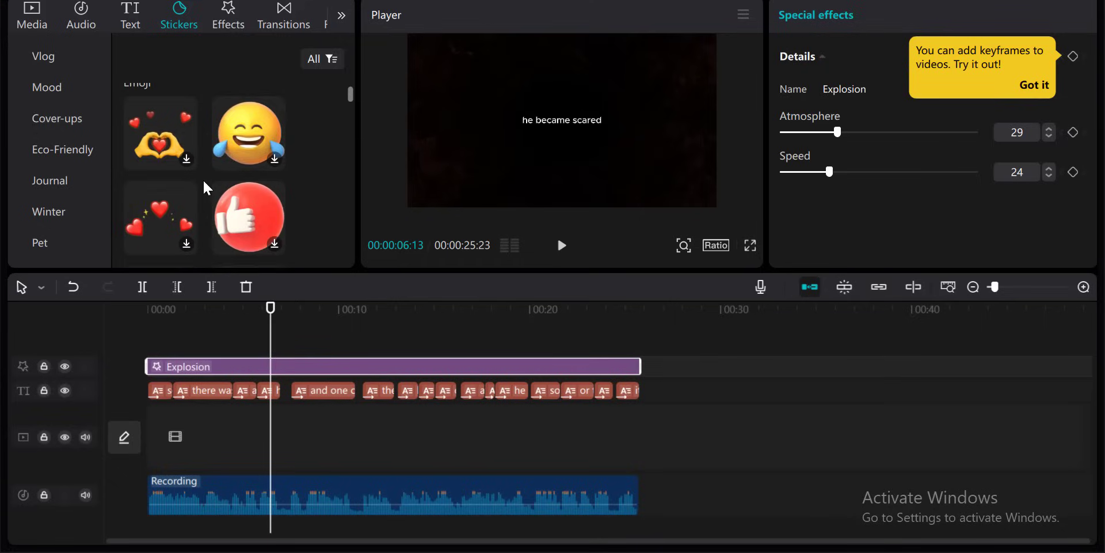
pyautogui.scroll(-5, 204, 183)
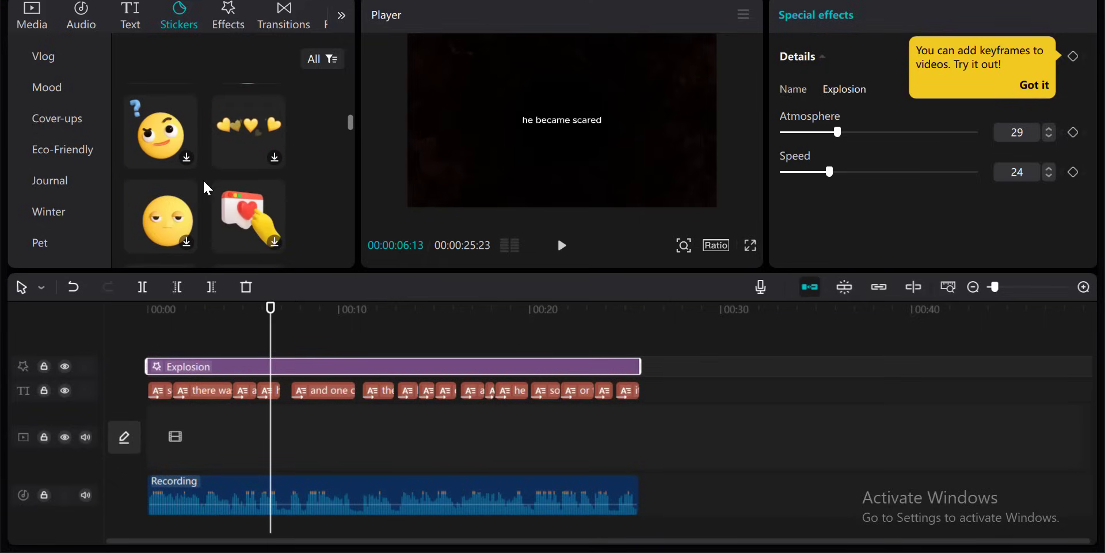
pyautogui.scroll(-3, 204, 187)
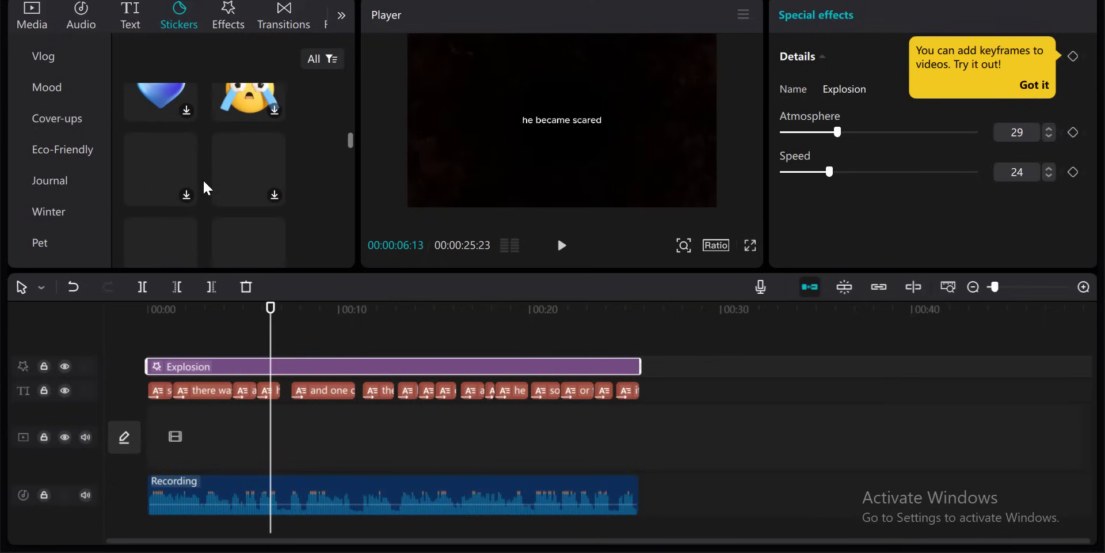
pyautogui.moveTo(239, 102)
pyautogui.moveTo(236, 95); pyautogui.dragTo(290, 371)
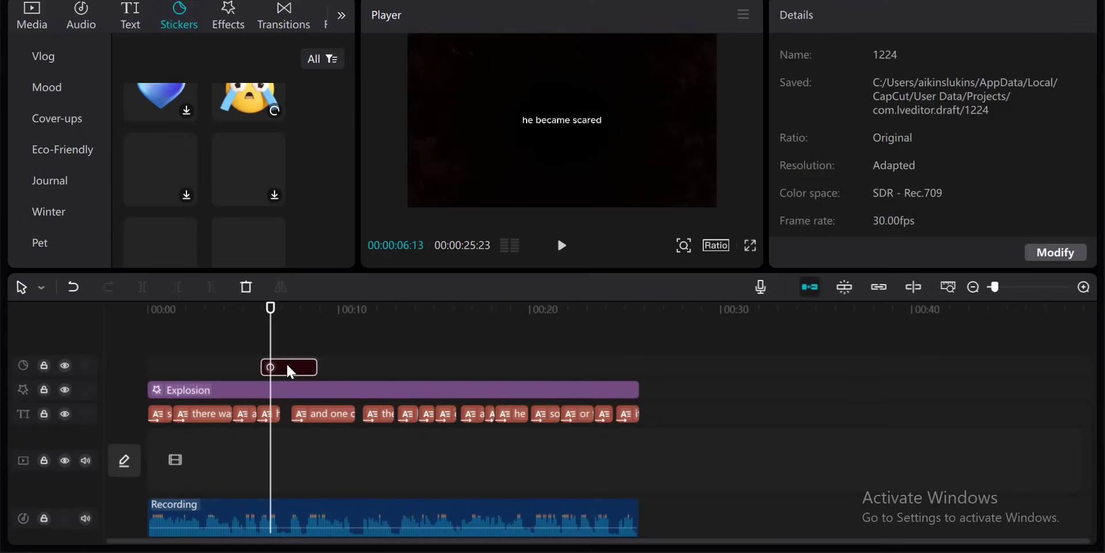
# - Play the video around the sticker to preview it
pyautogui.click(241, 310)
pyautogui.press('space')
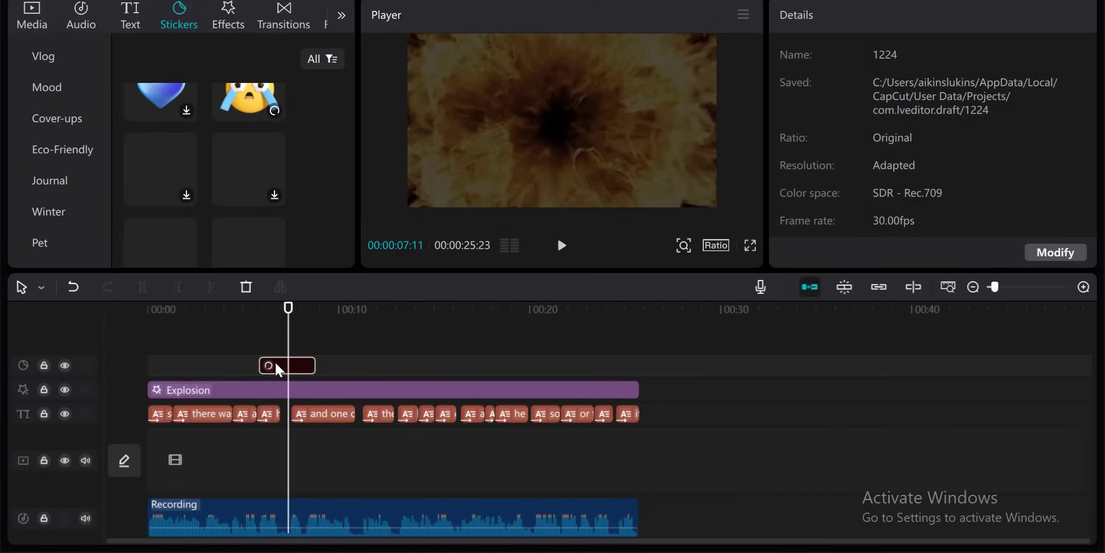
pyautogui.click(253, 309)
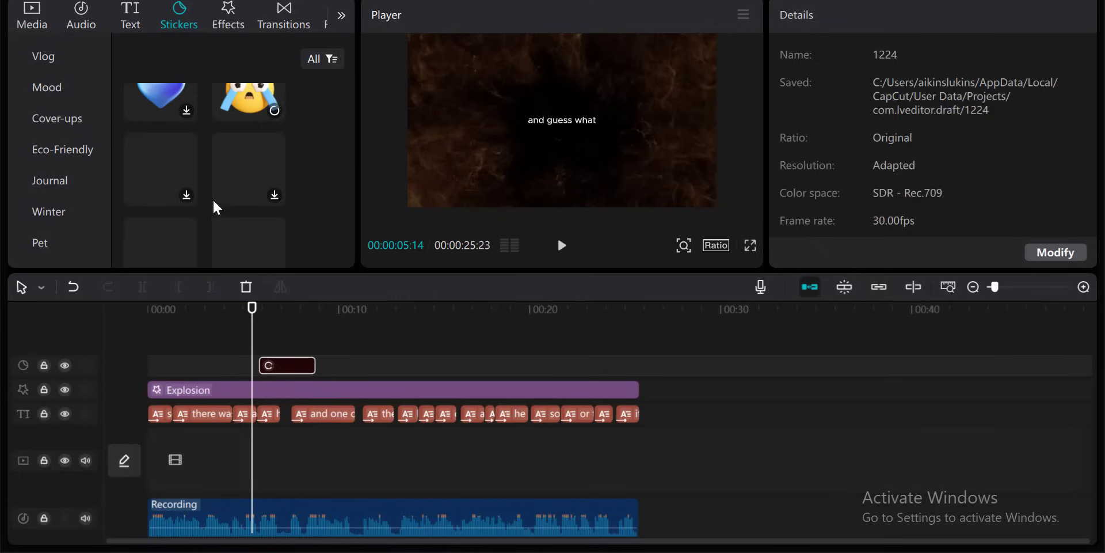
# - Move the screaming-face sticker down below the caption and scale it to 74%
pyautogui.press('space')
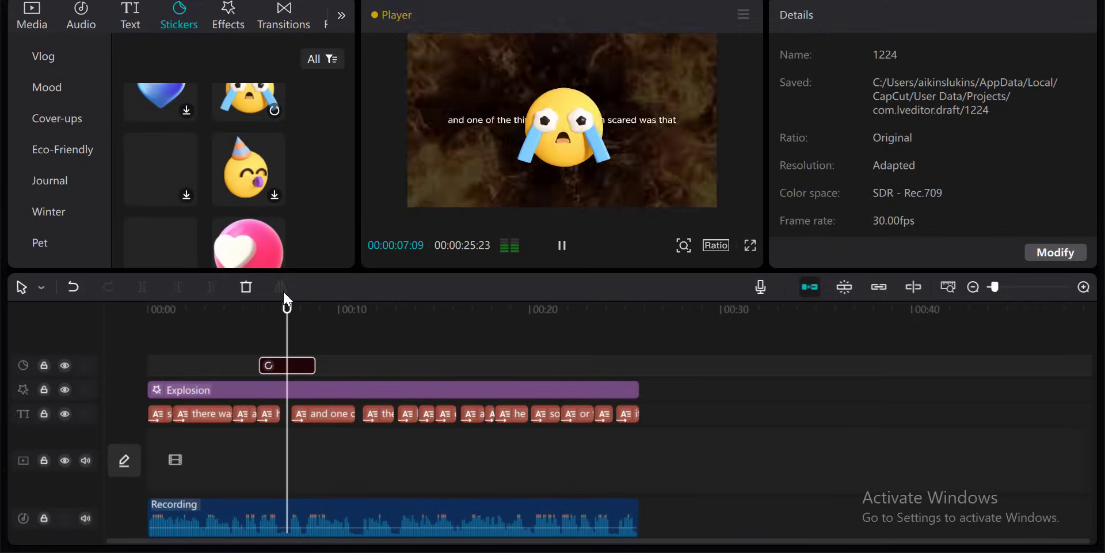
pyautogui.click(265, 312)
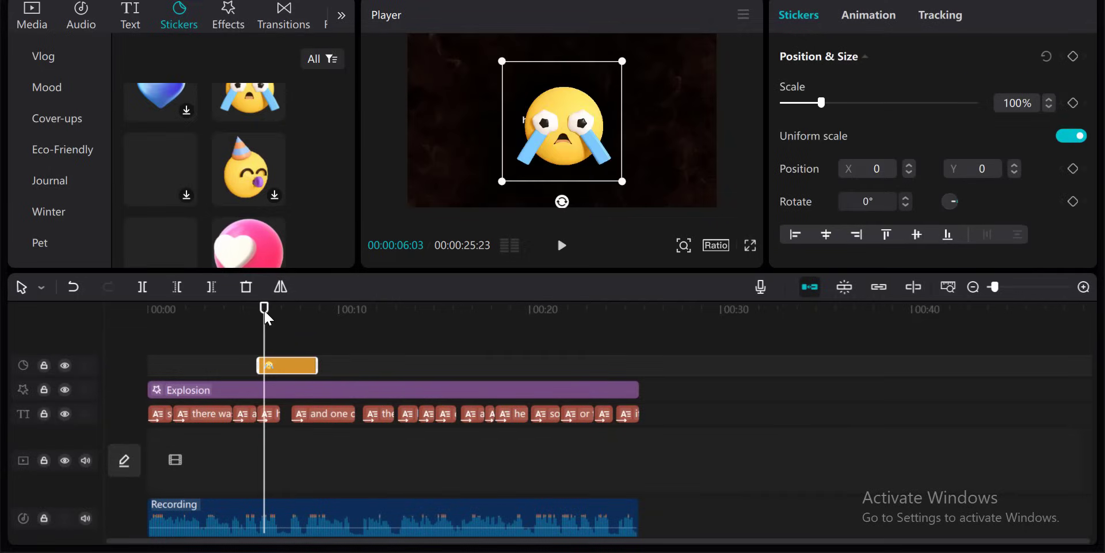
pyautogui.click(236, 306)
pyautogui.press('space')
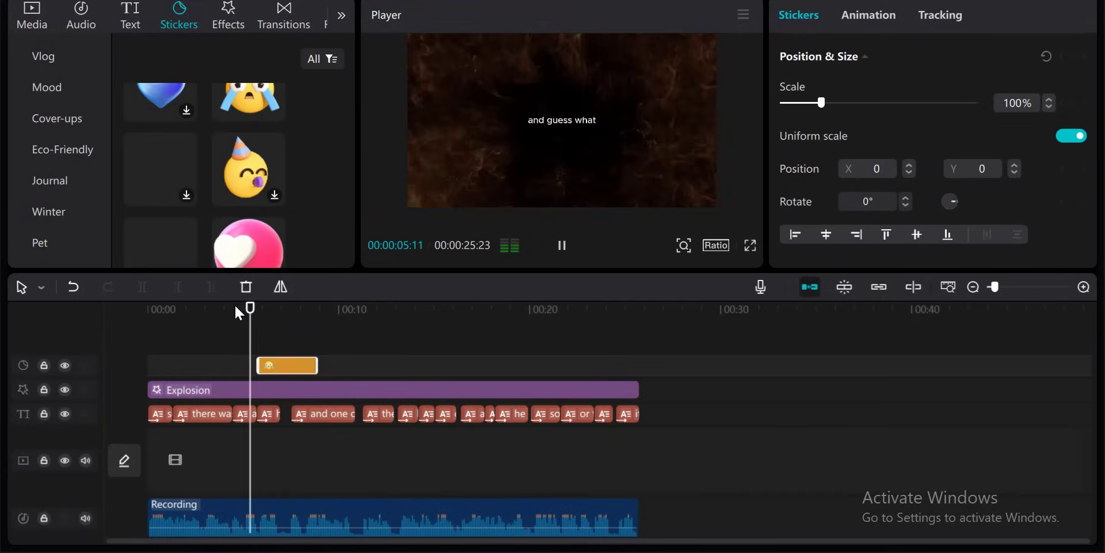
pyautogui.press('space')
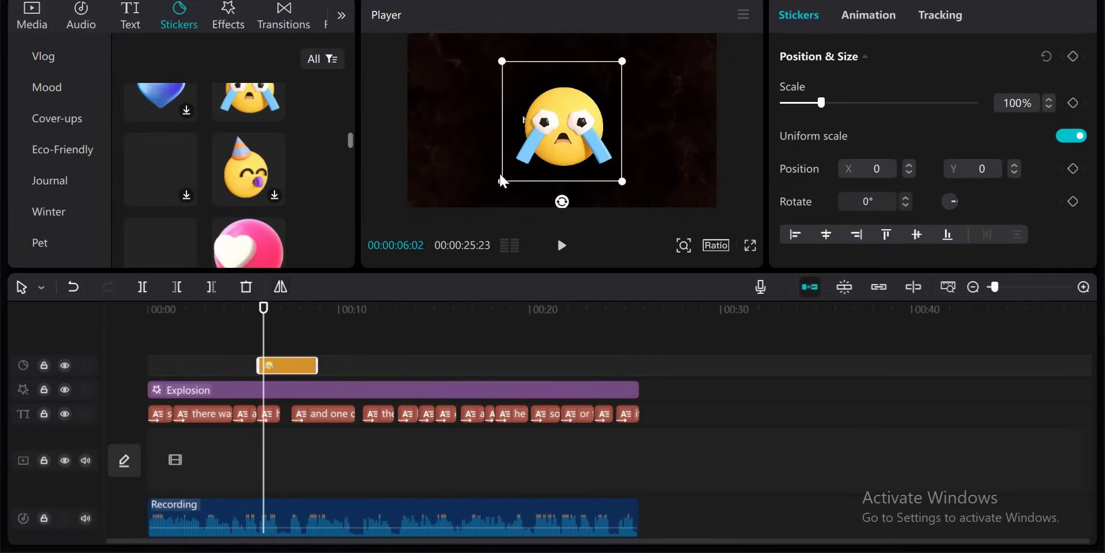
pyautogui.moveTo(575, 146); pyautogui.dragTo(561, 187)
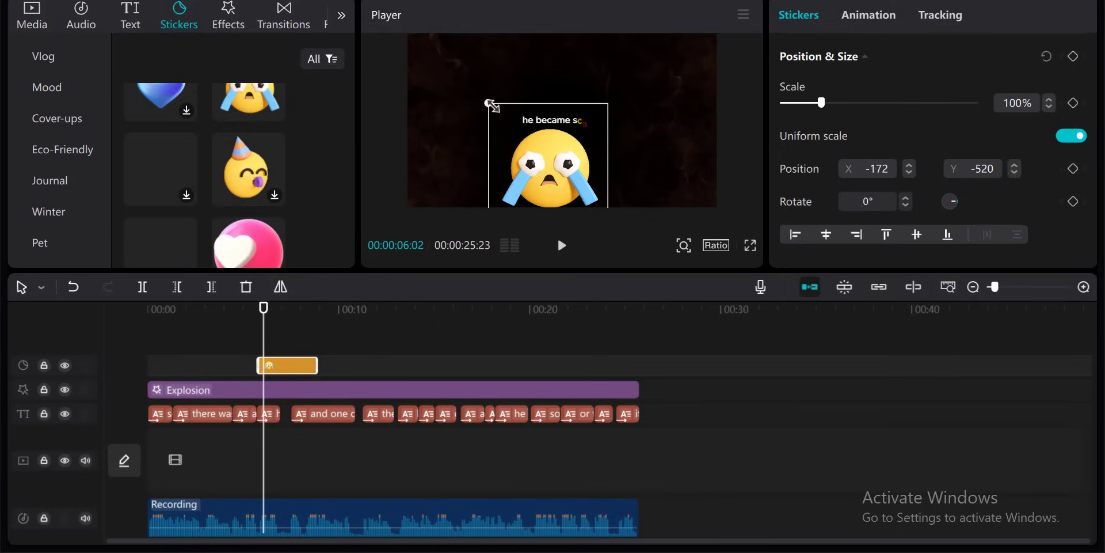
pyautogui.moveTo(491, 107); pyautogui.dragTo(510, 128)
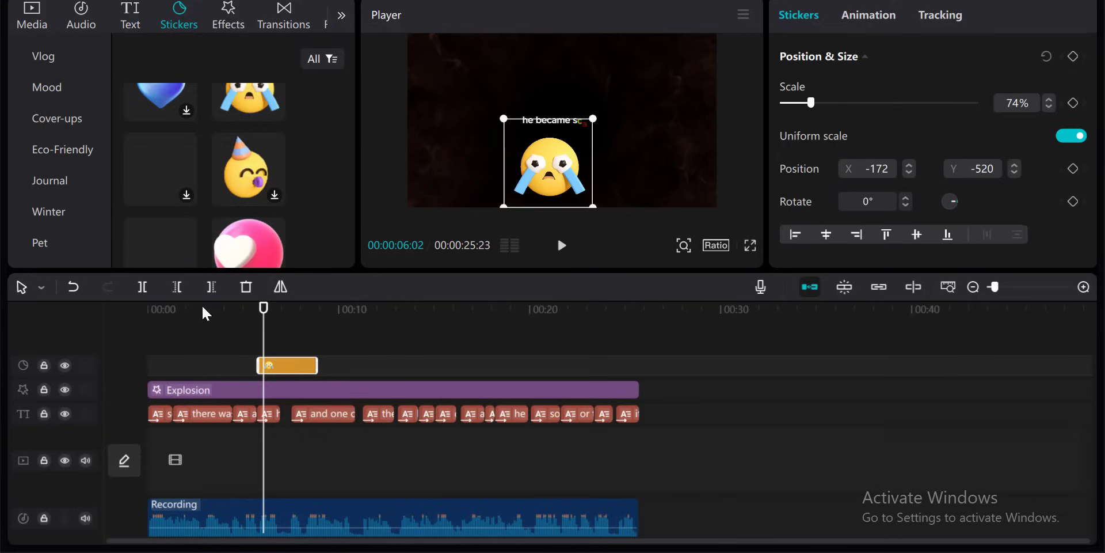
# - Trim the screaming-face sticker so it ends at about 7.5 seconds, and play that section to check it
pyautogui.click(235, 315)
pyautogui.press('space')
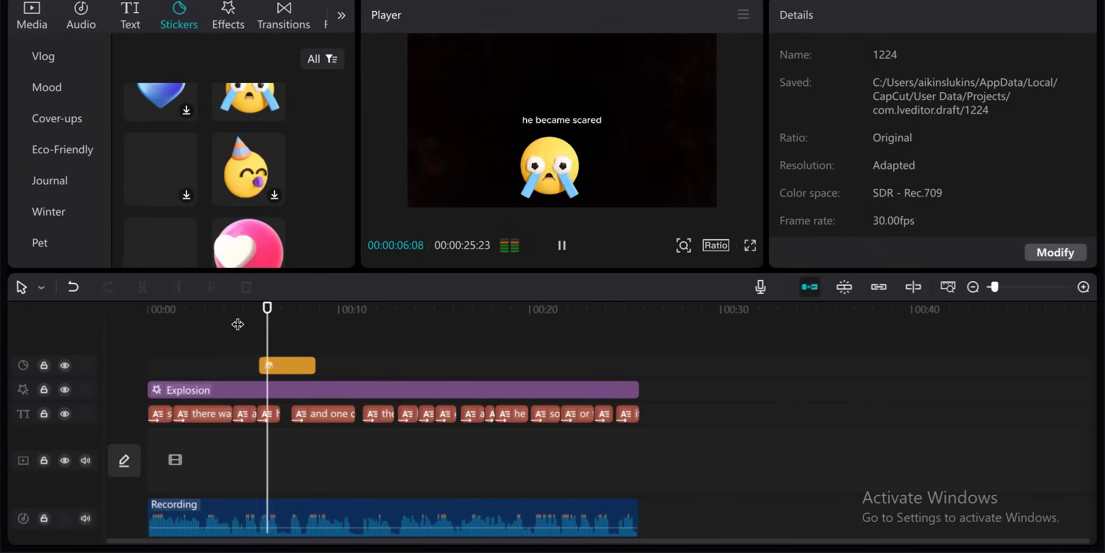
pyautogui.press('space')
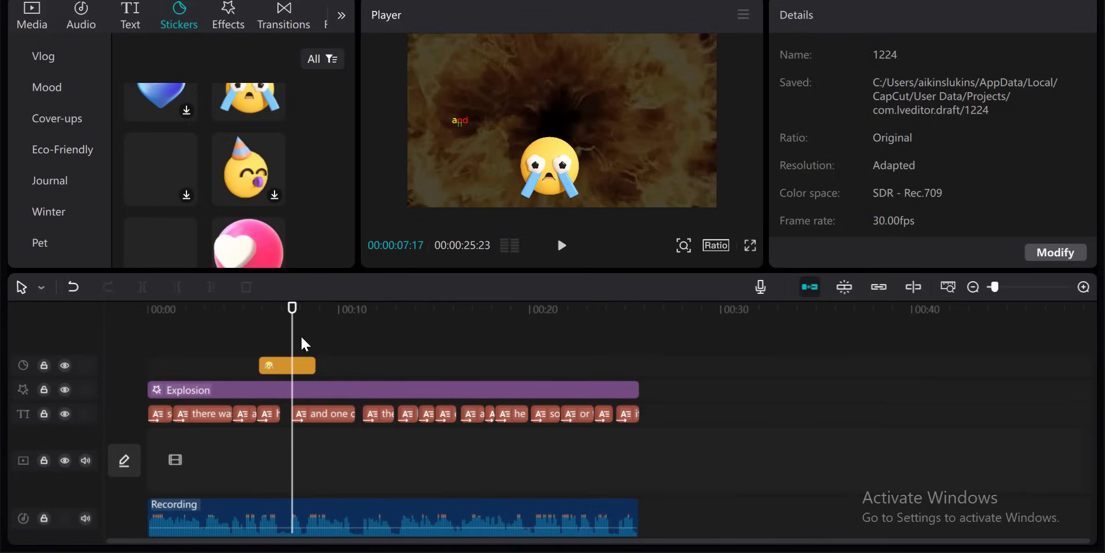
pyautogui.moveTo(311, 363); pyautogui.dragTo(294, 366)
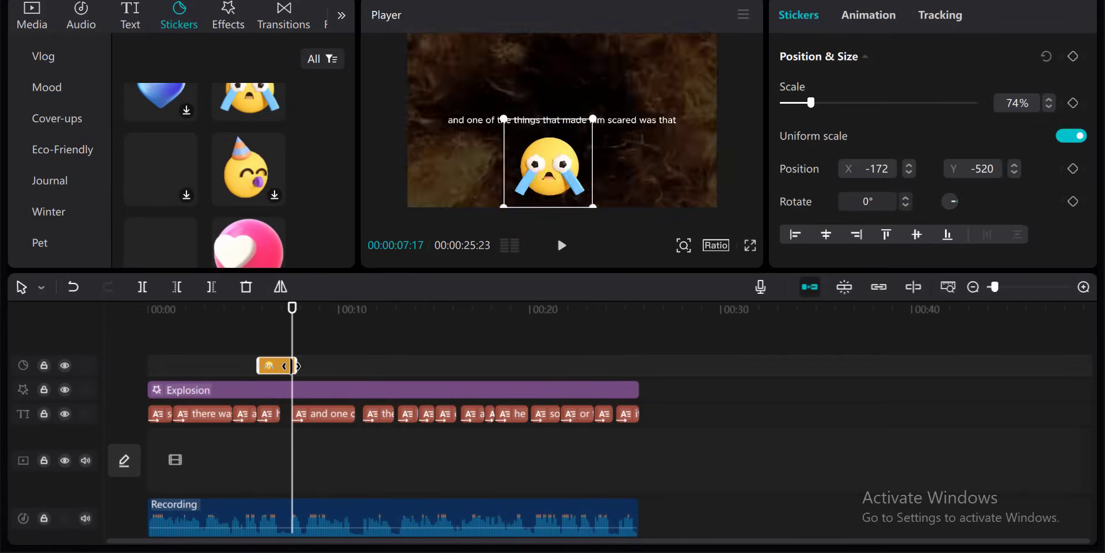
pyautogui.press('space')
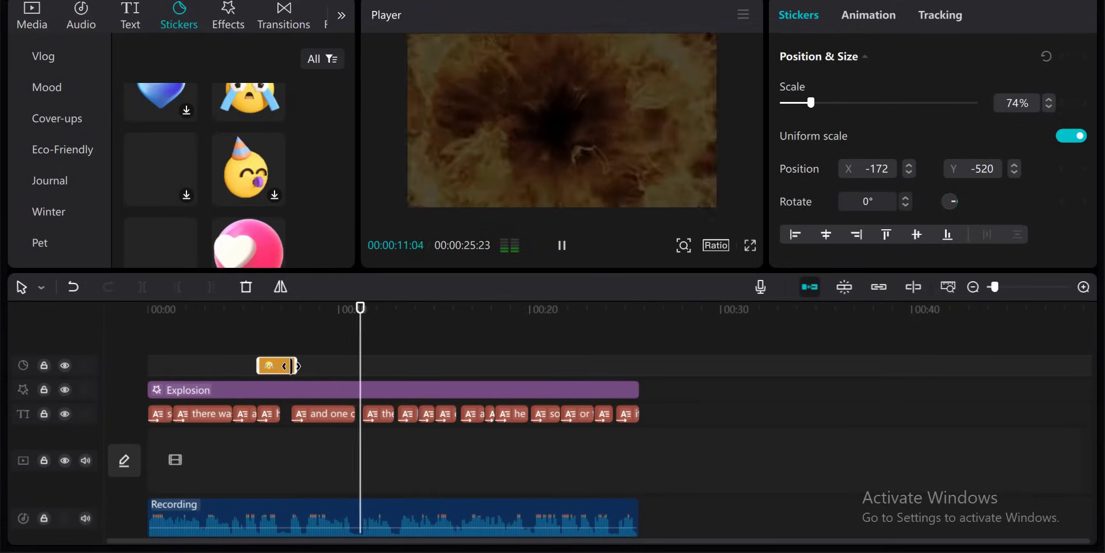
pyautogui.press('space')
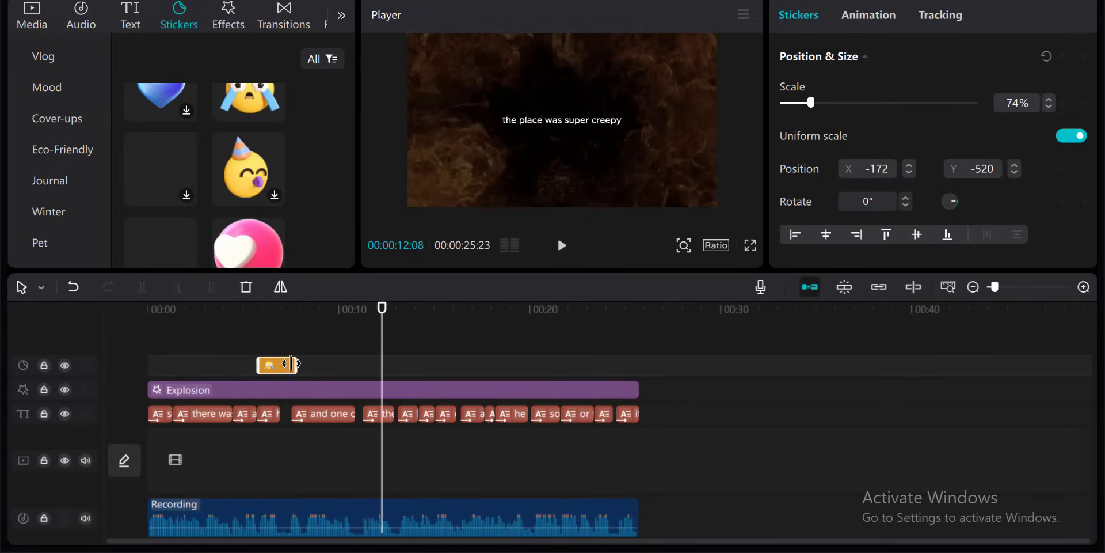
# - Add the red winged devil emoji sticker at about 12 seconds and move it below the caption
pyautogui.scroll(-5, 210, 189)
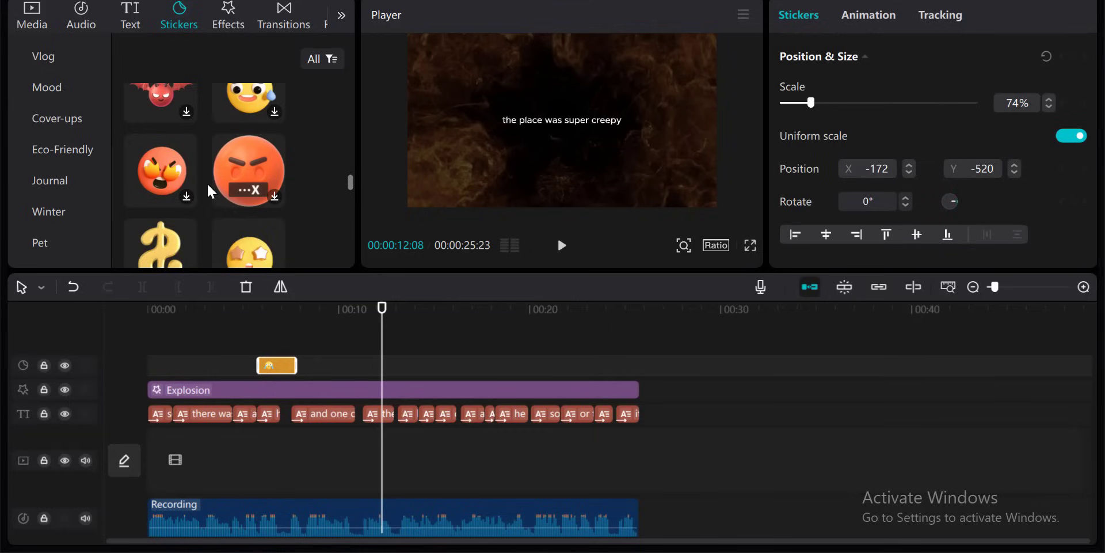
pyautogui.moveTo(161, 112); pyautogui.dragTo(376, 366)
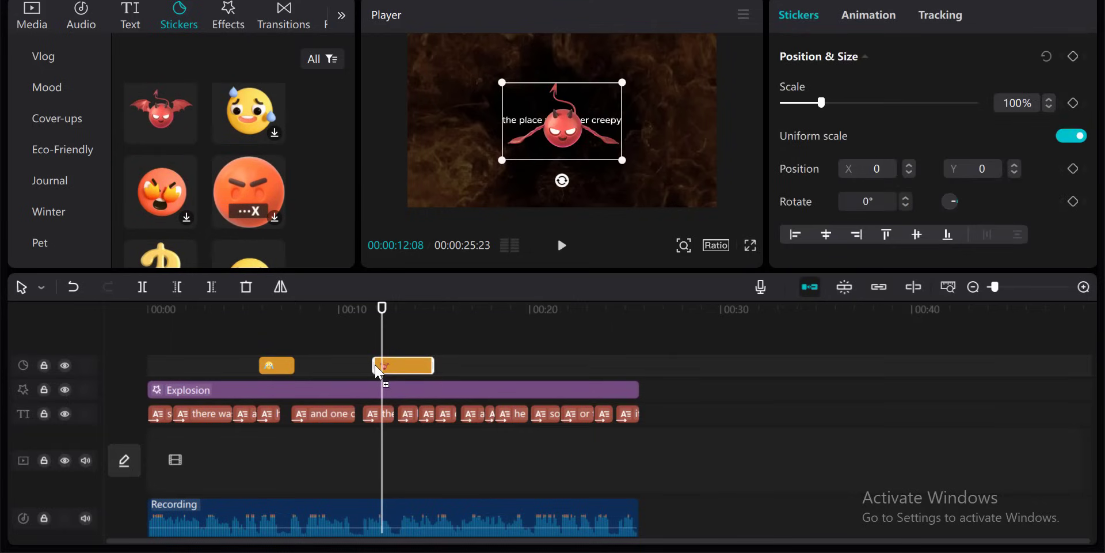
pyautogui.moveTo(584, 130); pyautogui.dragTo(583, 182)
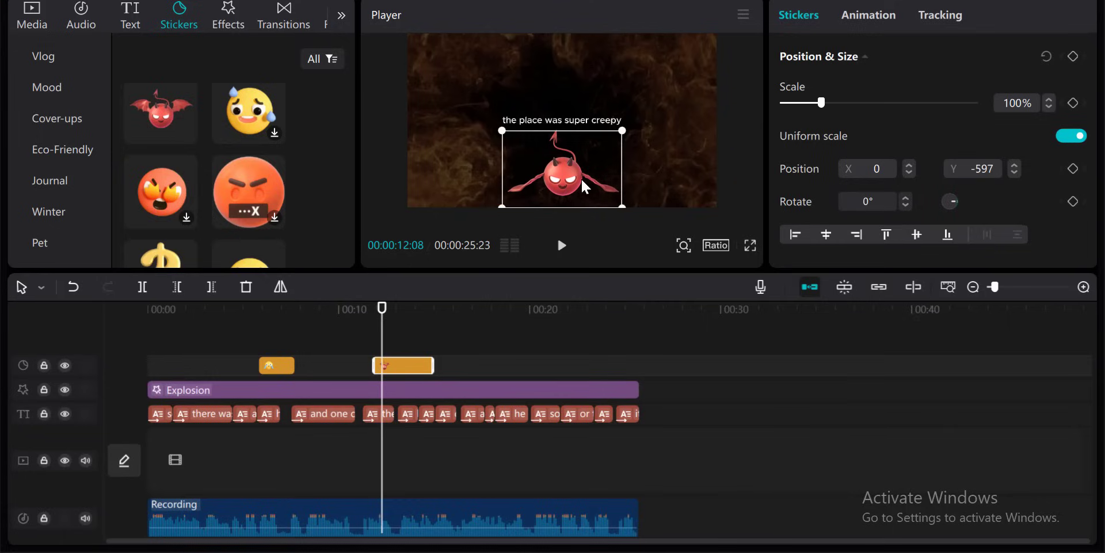
# - Play the video around the red devil sticker to preview it
pyautogui.click(254, 311)
pyautogui.press('space')
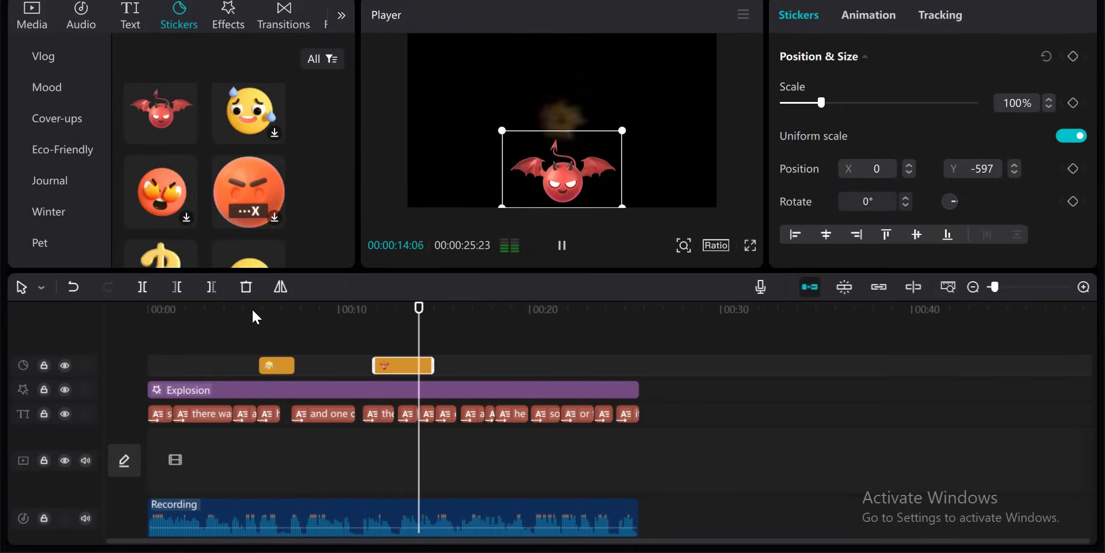
pyautogui.press('space')
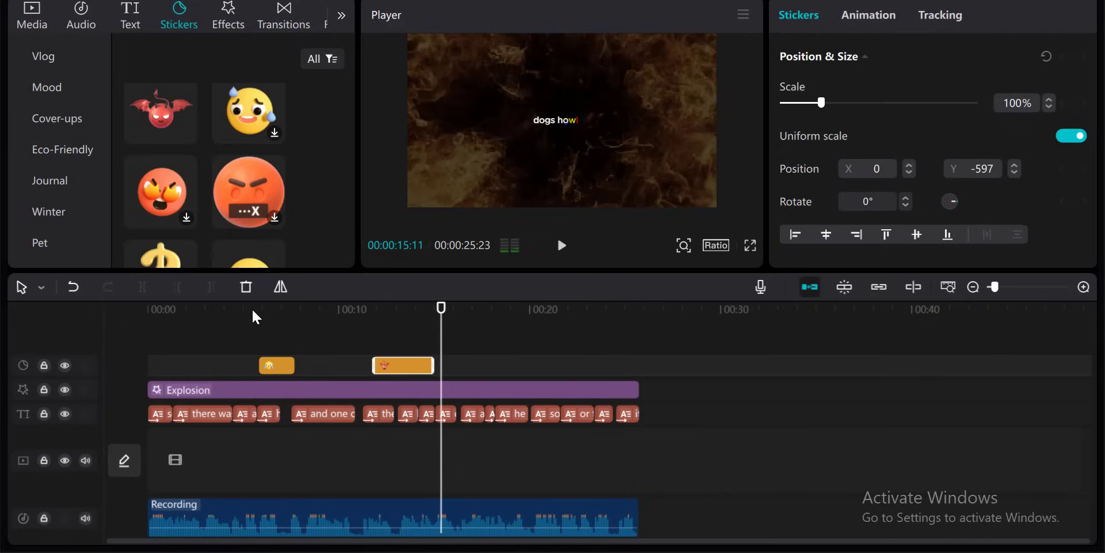
# - Add the purple devil emoji sticker to the sticker track at about 15.5 seconds, where "dogs howling" is spoken
pyautogui.scroll(-3, 192, 157)
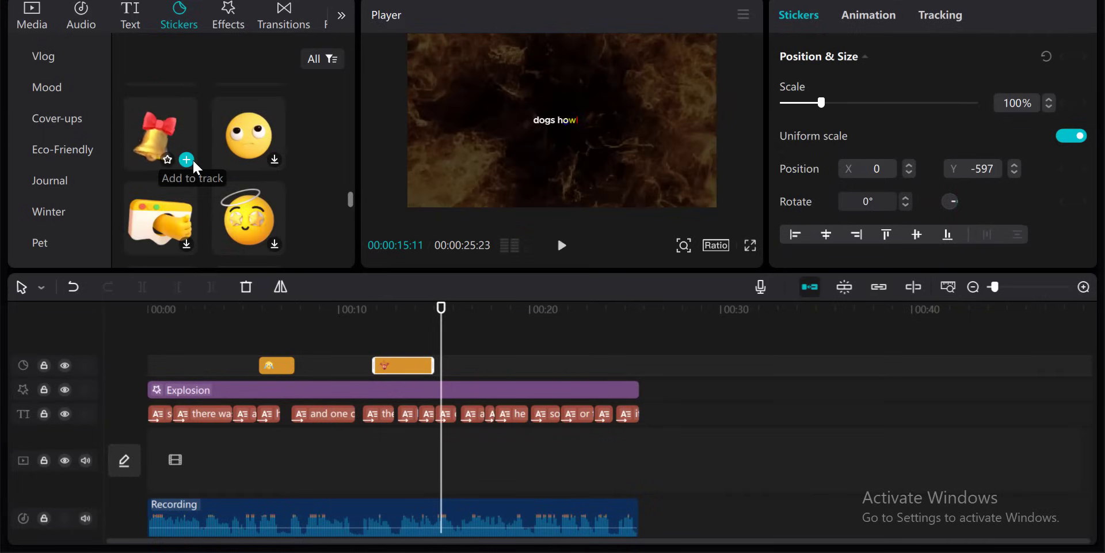
pyautogui.scroll(-3, 194, 162)
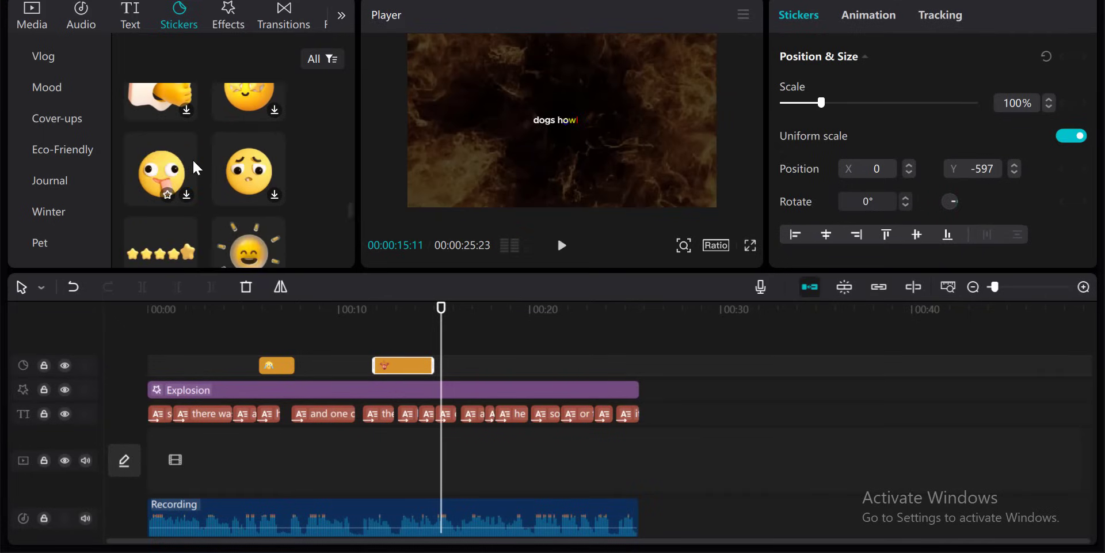
pyautogui.scroll(-2, 193, 163)
pyautogui.scroll(-2, 193, 163)
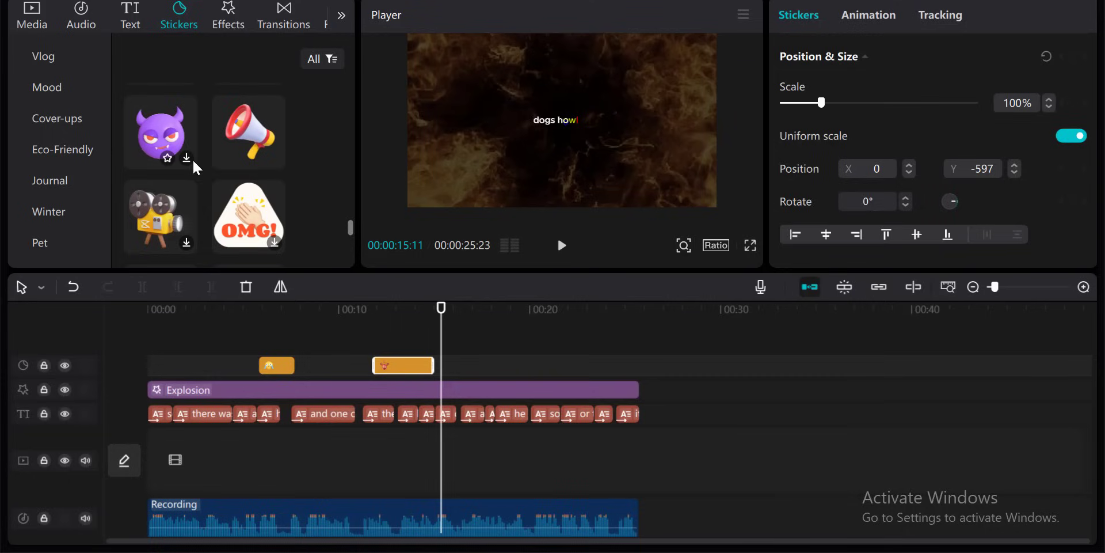
pyautogui.moveTo(192, 158); pyautogui.dragTo(456, 365)
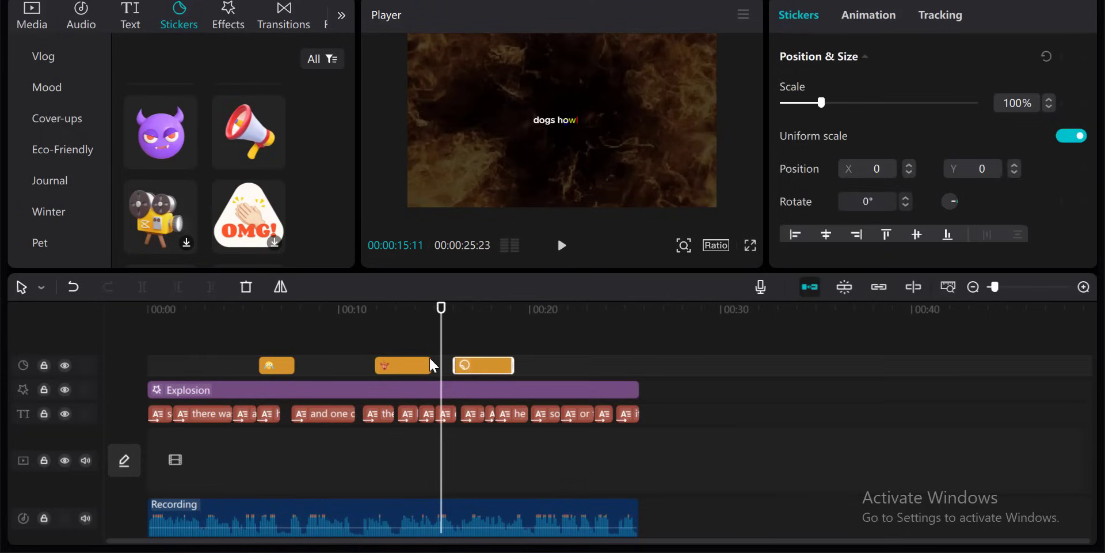
pyautogui.press('space')
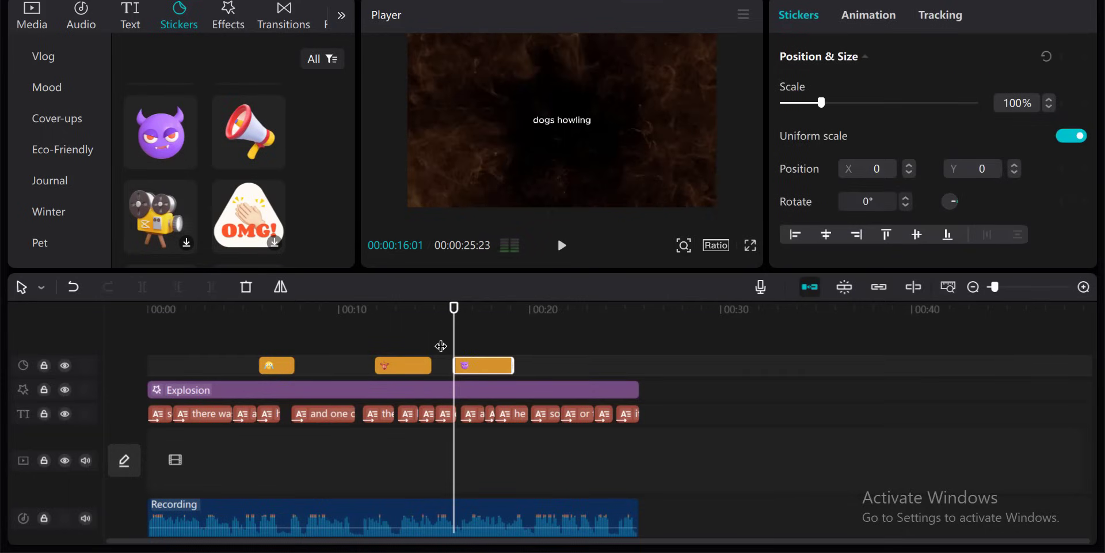
pyautogui.moveTo(486, 361); pyautogui.dragTo(473, 362)
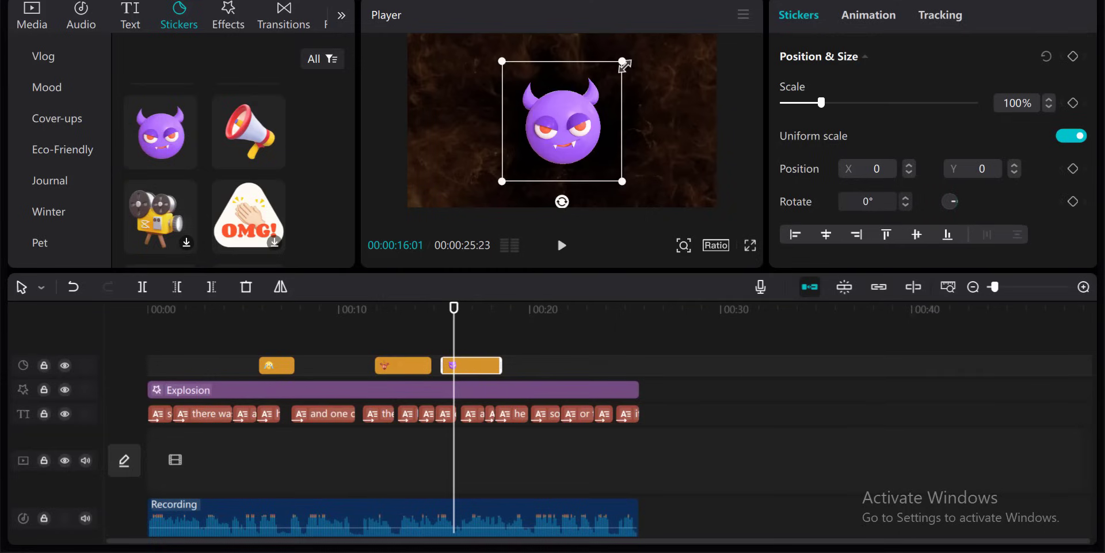
# - Scale the purple devil sticker to 70% and move it down below the caption
pyautogui.moveTo(624, 63); pyautogui.dragTo(605, 79)
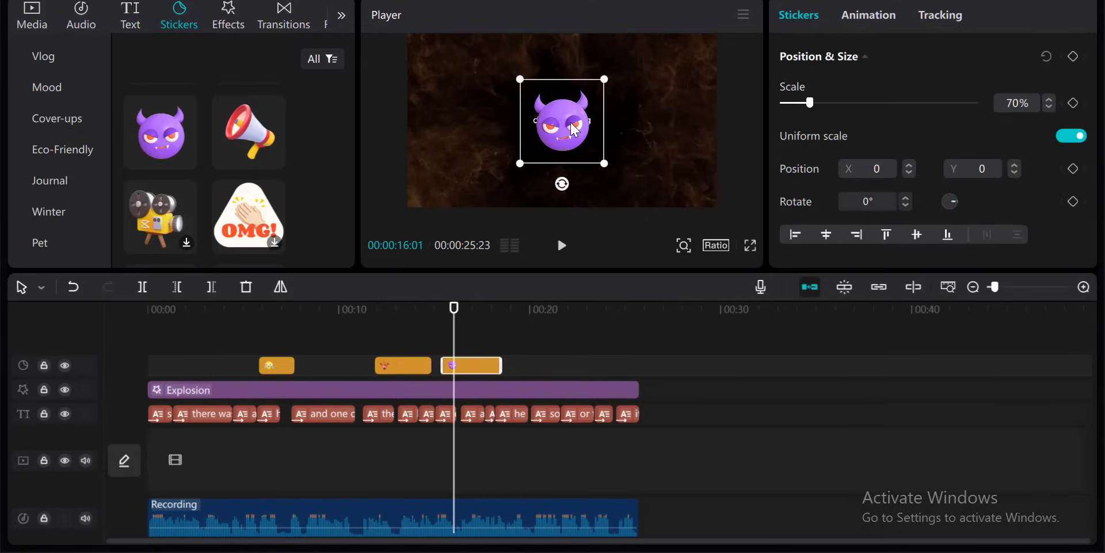
pyautogui.click(573, 184)
pyautogui.click(564, 148)
pyautogui.click(459, 184)
pyautogui.click(555, 133)
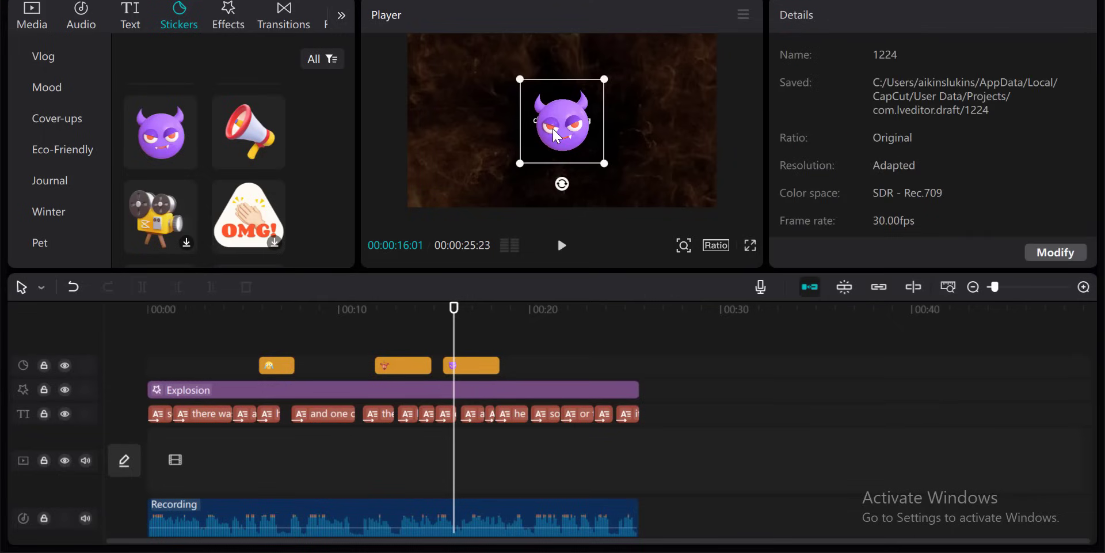
pyautogui.moveTo(556, 132); pyautogui.dragTo(555, 179)
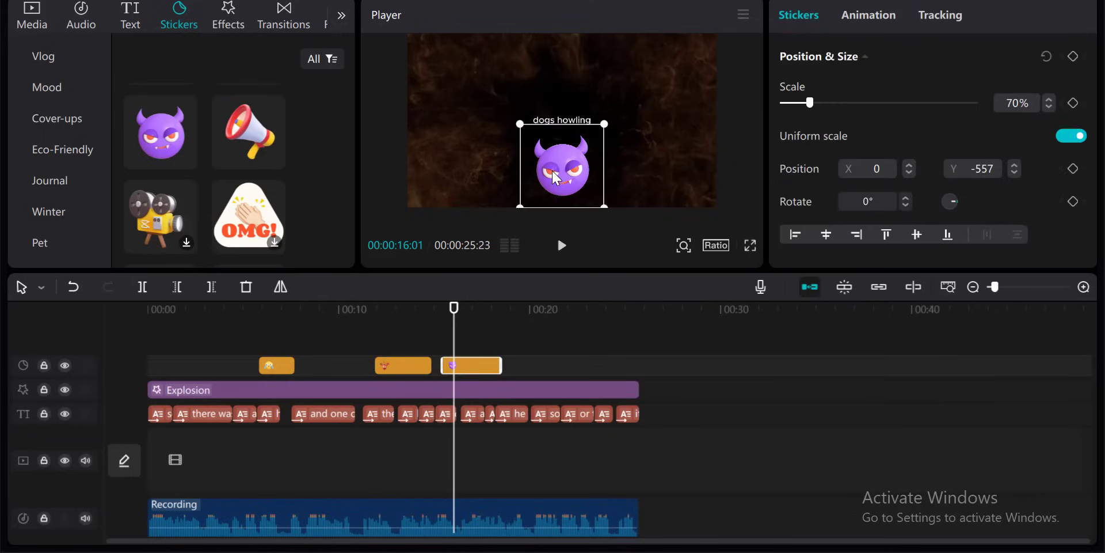
# - Play the section with the two devil stickers to preview them
pyautogui.click(377, 308)
pyautogui.press('space')
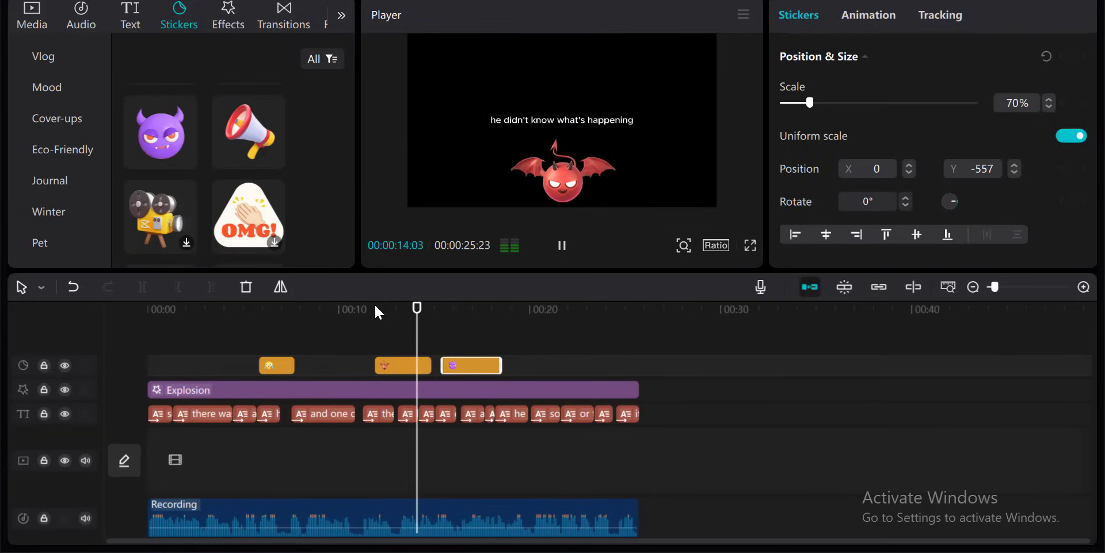
pyautogui.press('space')
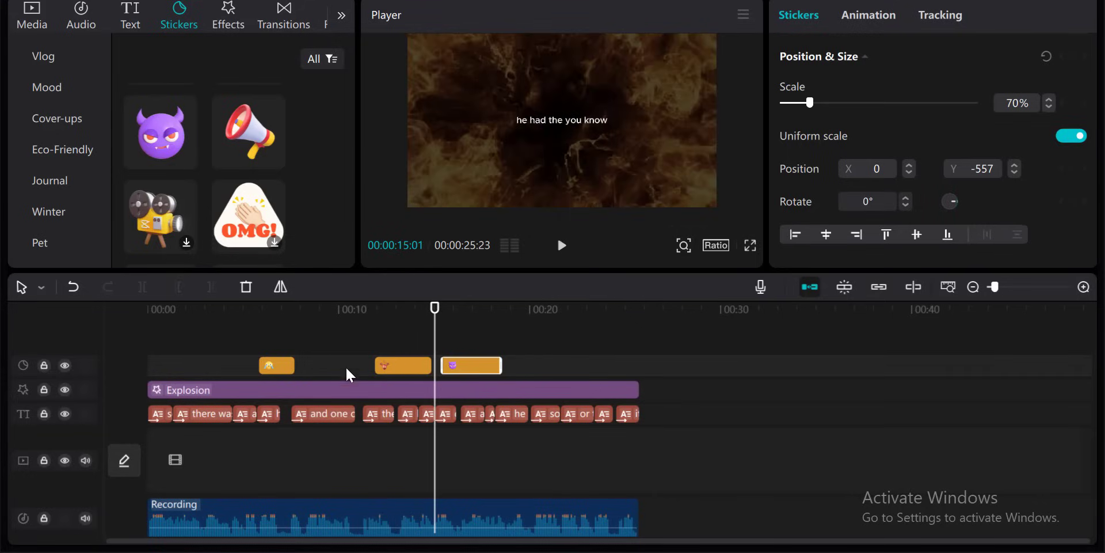
# - Shorten the red devil sticker's end and shift the purple devil sticker to start right after it
pyautogui.click(419, 370)
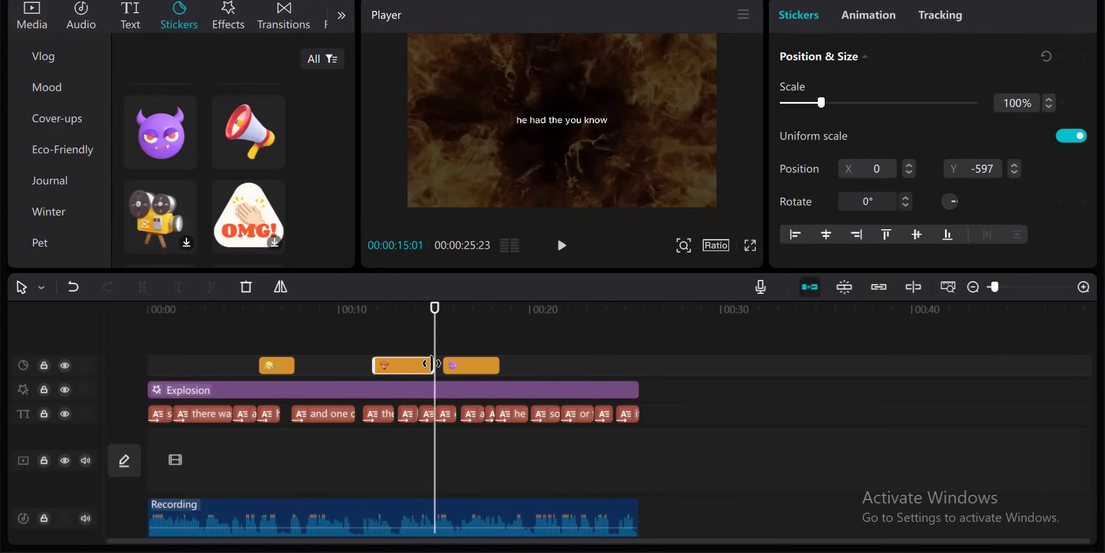
pyautogui.moveTo(432, 364); pyautogui.dragTo(425, 364)
pyautogui.moveTo(500, 360); pyautogui.dragTo(459, 372)
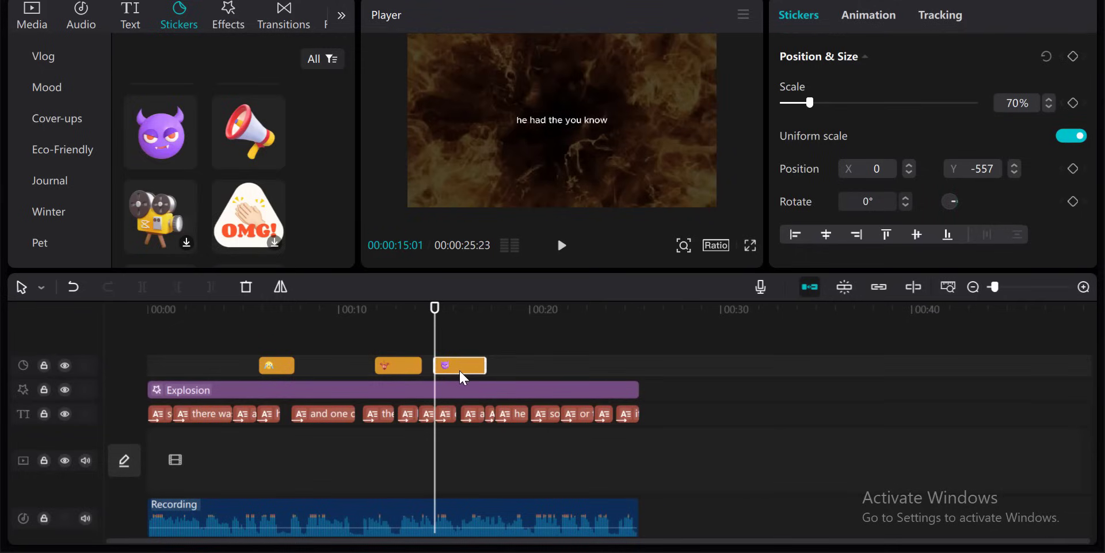
# - Play the video from about 14 seconds to preview the adjusted stickers
pyautogui.click(421, 311)
pyautogui.press('space')
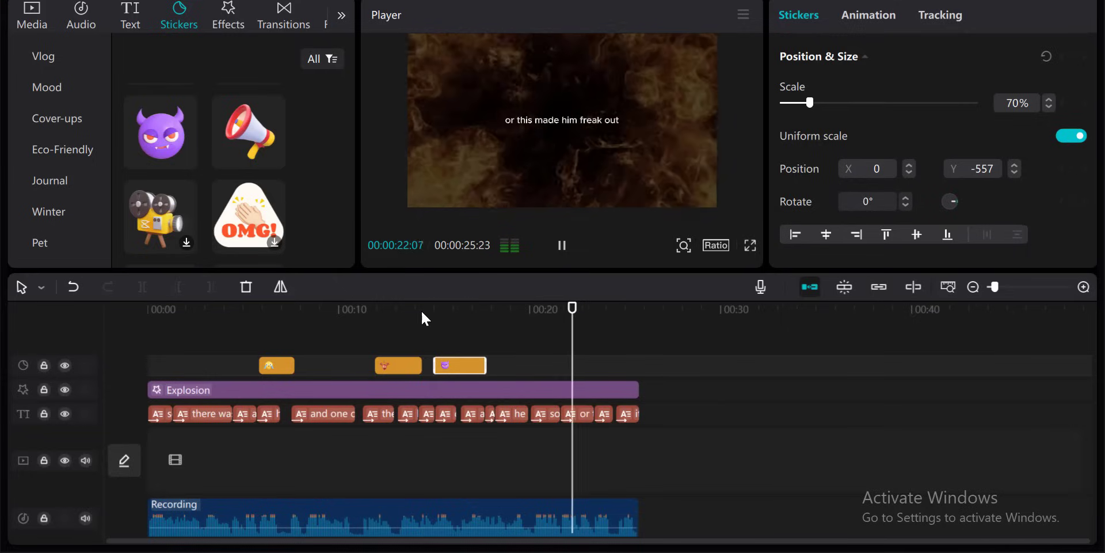
pyautogui.press('space')
# - Add the green nauseated-face emoji sticker at about 21 seconds, where "this made him freak out" is spoken
pyautogui.scroll(-5, 227, 183)
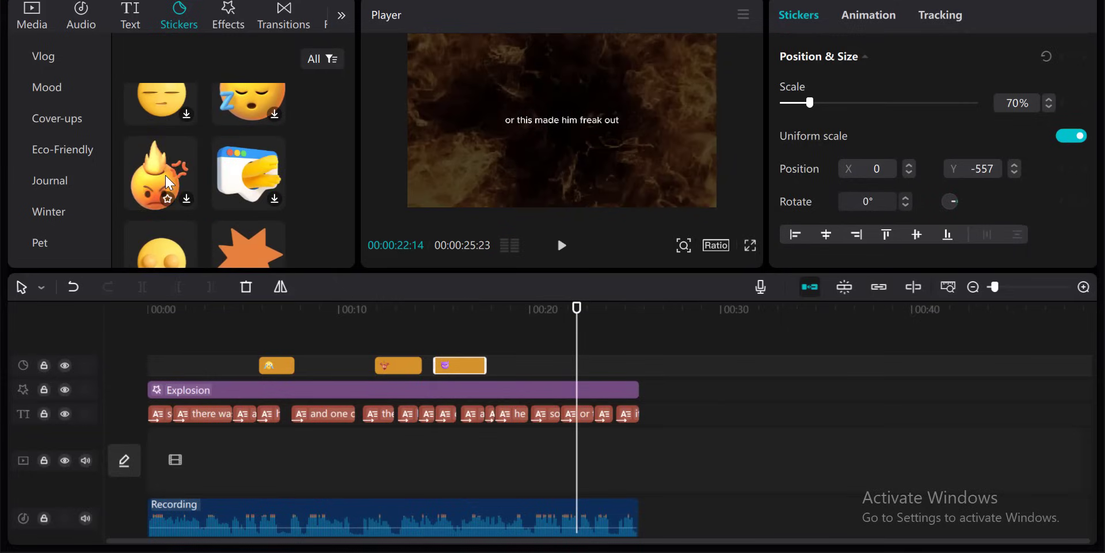
pyautogui.scroll(-3, 178, 205)
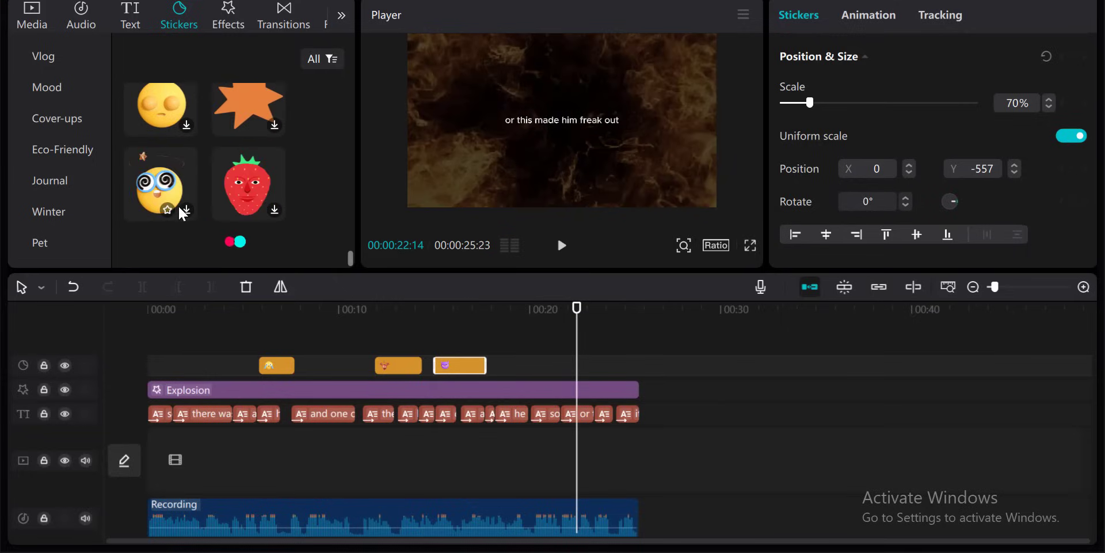
pyautogui.scroll(-2, 178, 205)
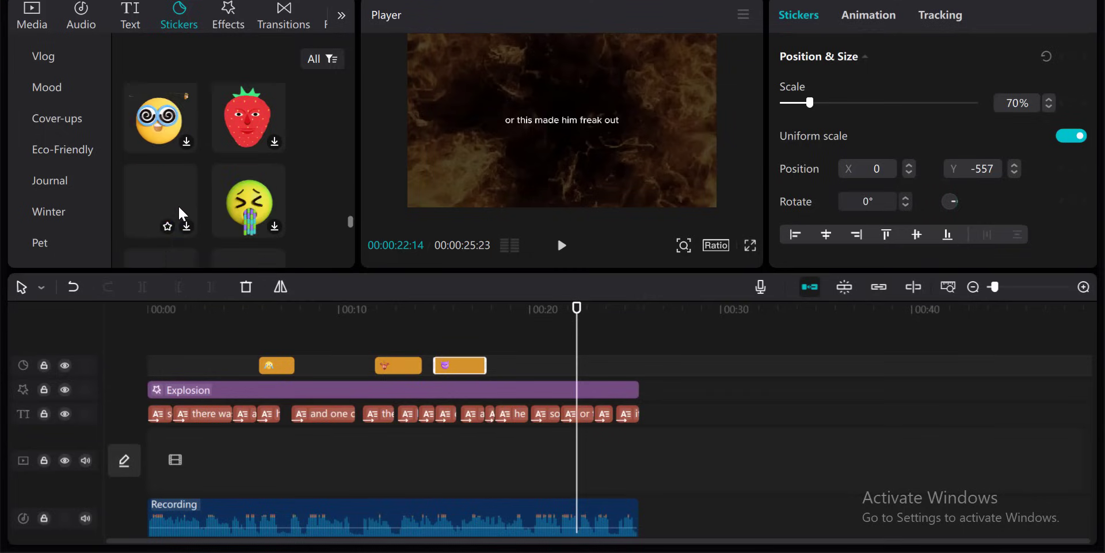
pyautogui.scroll(-2, 178, 205)
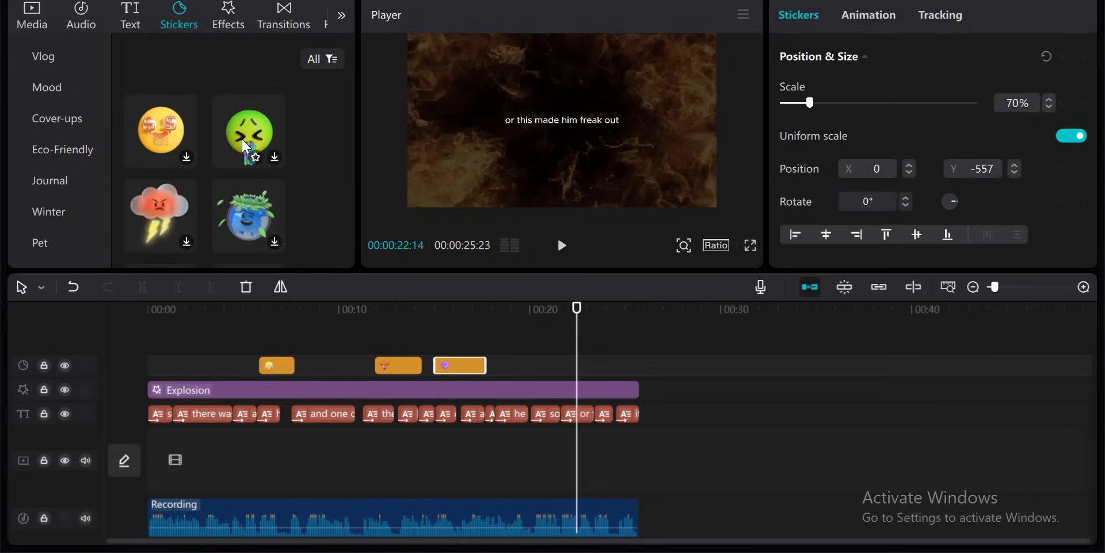
pyautogui.moveTo(243, 140); pyautogui.dragTo(550, 365)
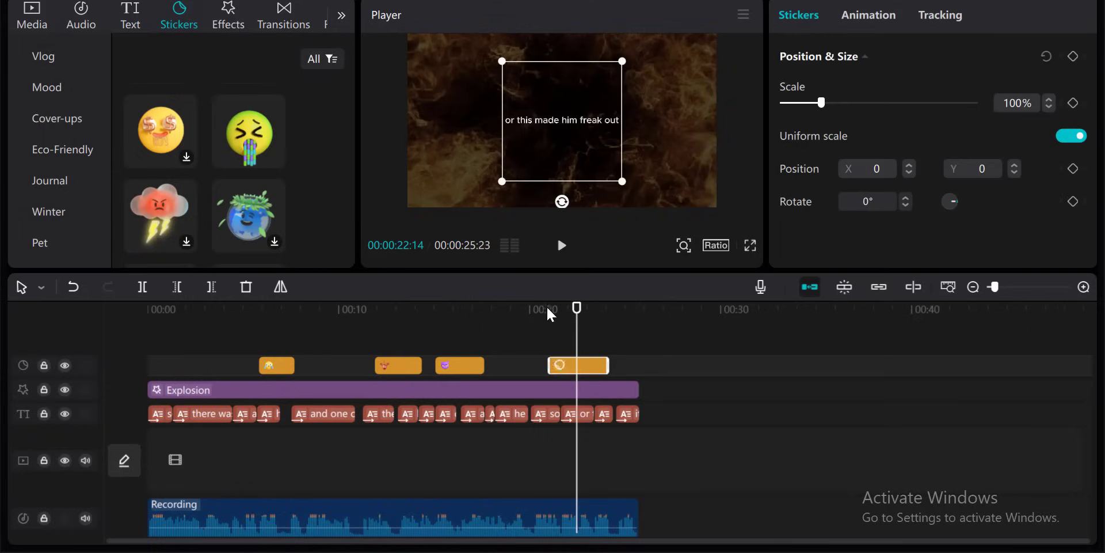
# - Move the nauseated-face sticker lower beneath the caption and scale it down to 64%
pyautogui.click(544, 316)
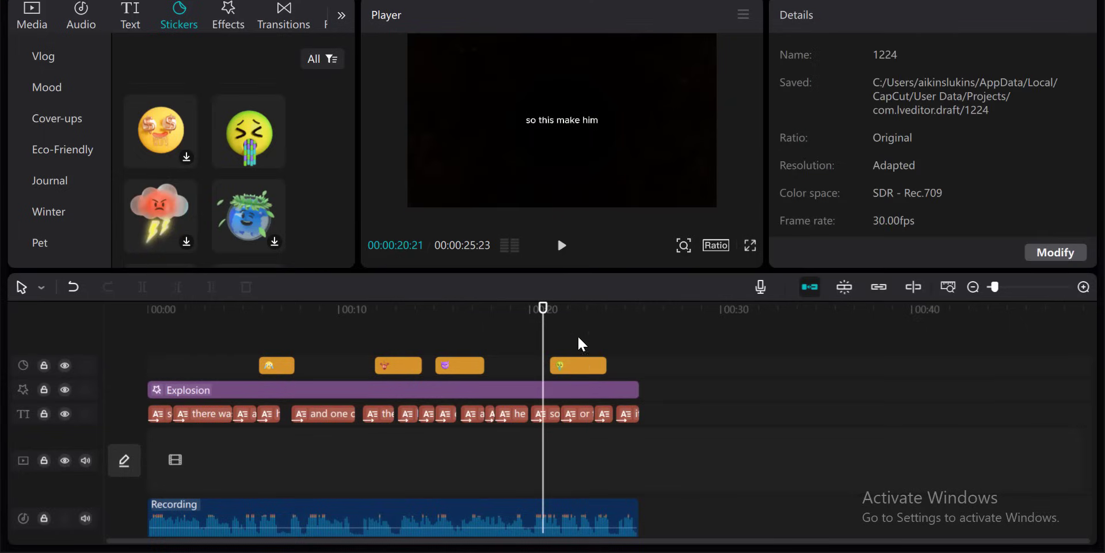
pyautogui.click(576, 305)
pyautogui.moveTo(564, 138); pyautogui.dragTo(552, 173)
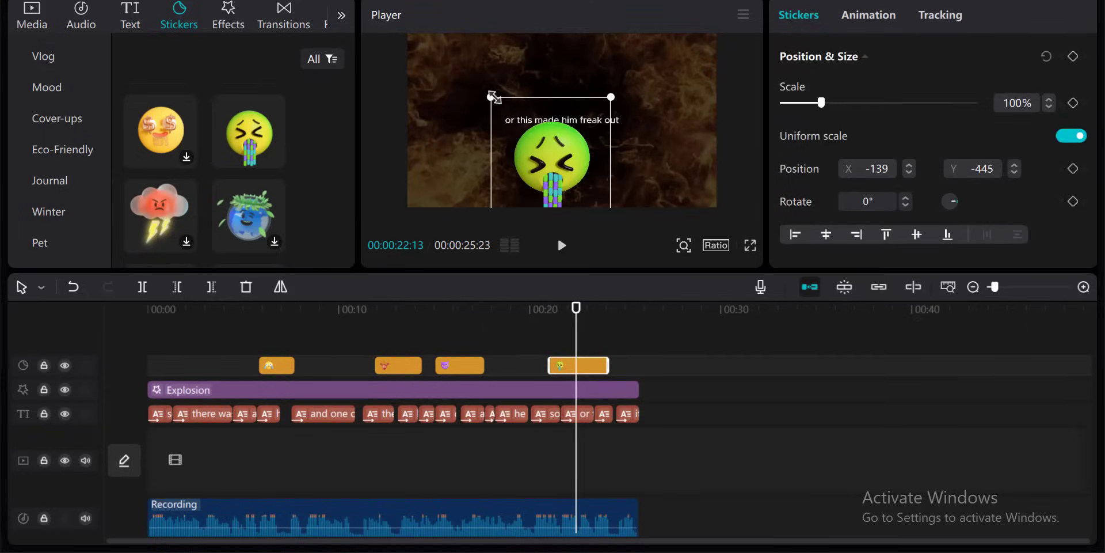
pyautogui.moveTo(492, 96); pyautogui.dragTo(512, 119)
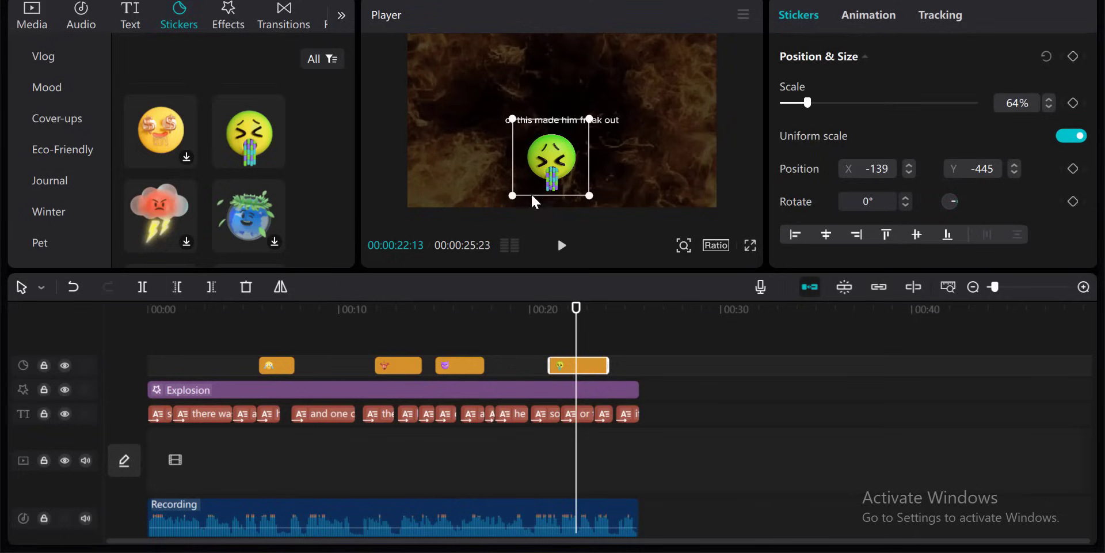
# - Play from about 20 seconds to preview the nauseated-face sticker
pyautogui.click(534, 310)
pyautogui.press('space')
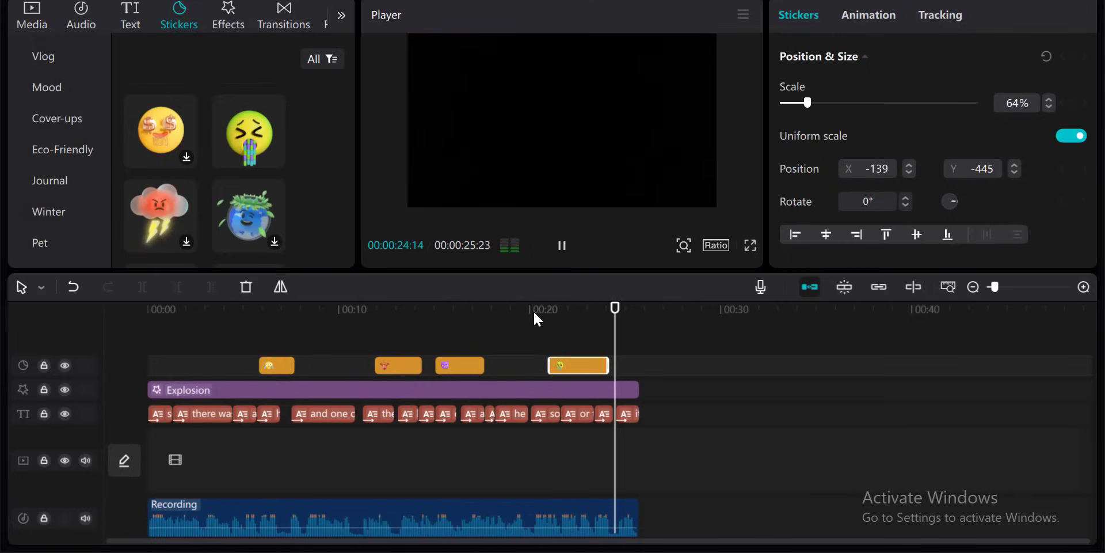
pyautogui.press('space')
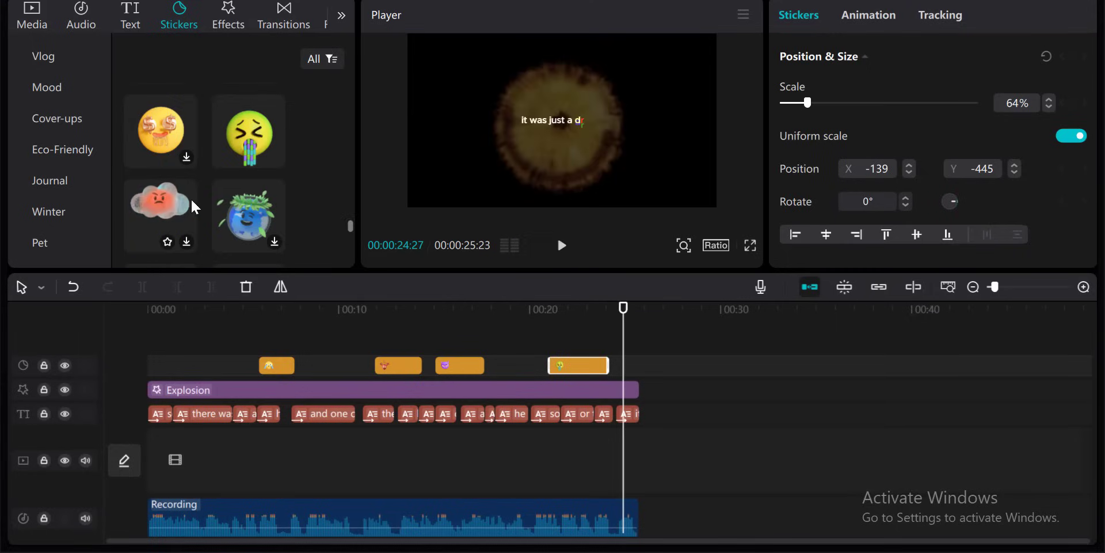
# - Add the tears-of-joy emoji sticker at about 24 seconds, moving it below the caption and scaling it to 63%
pyautogui.scroll(-2, 192, 198)
pyautogui.scroll(-5, 191, 198)
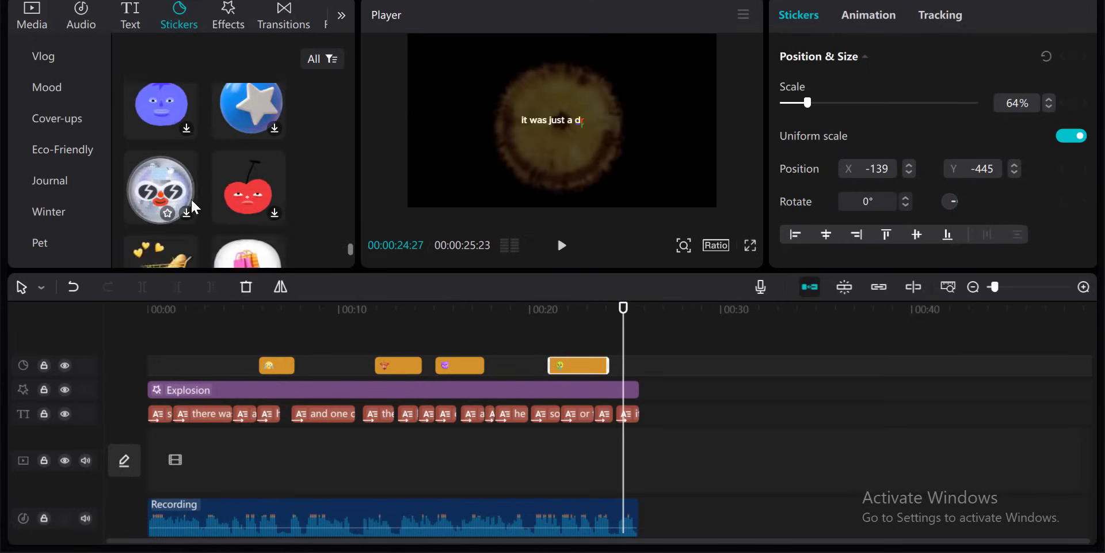
pyautogui.scroll(10, 191, 198)
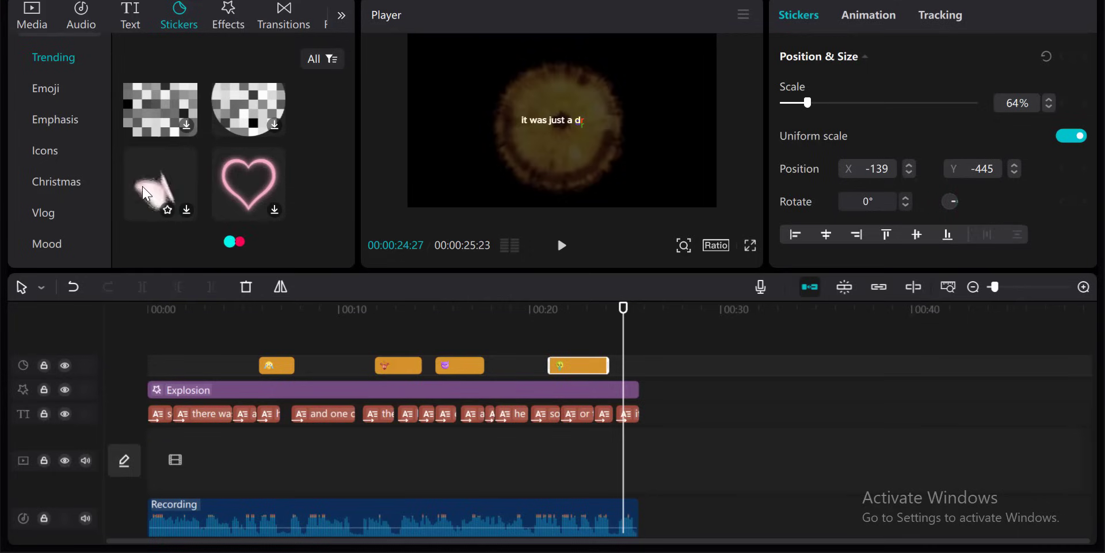
pyautogui.scroll(-3, 192, 174)
pyautogui.scroll(-6, 214, 167)
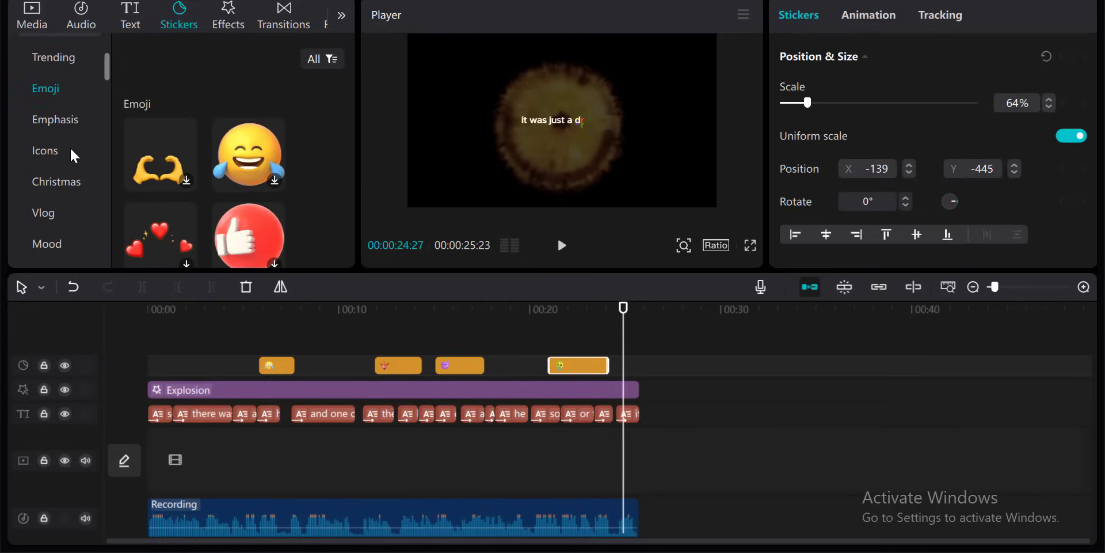
pyautogui.moveTo(220, 150); pyautogui.dragTo(642, 367)
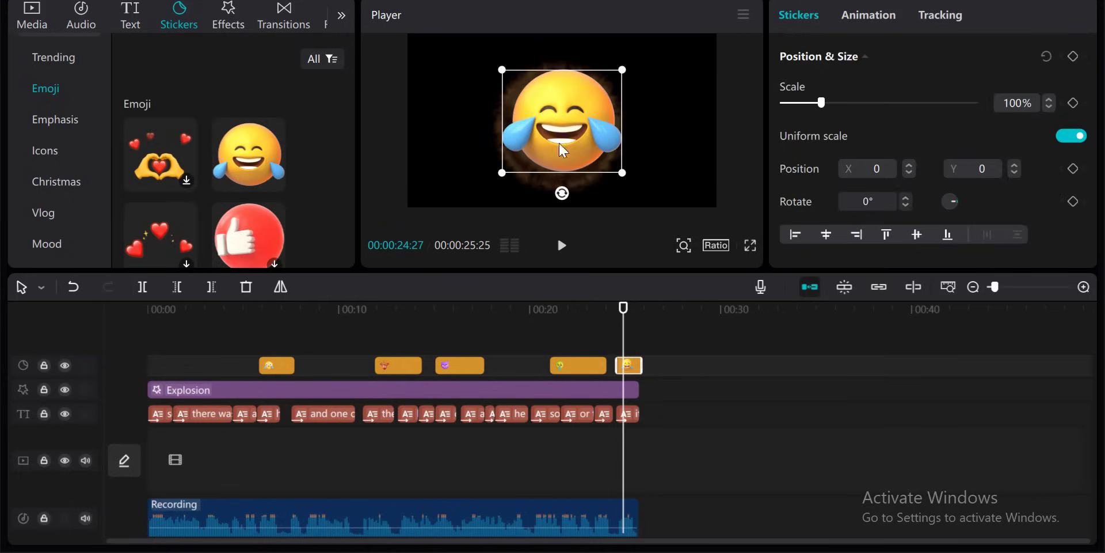
pyautogui.moveTo(574, 134); pyautogui.dragTo(569, 163)
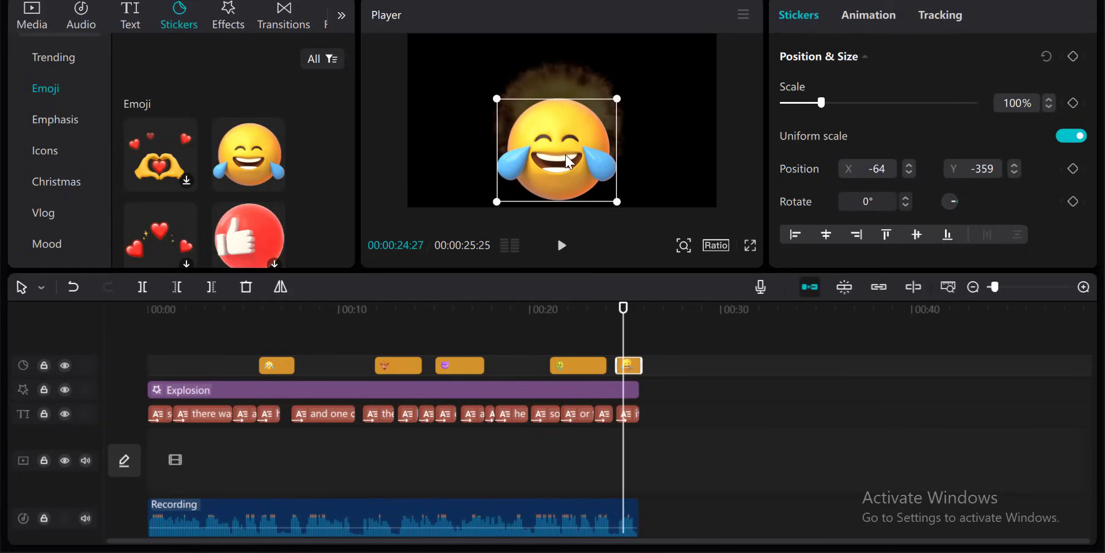
pyautogui.moveTo(618, 102); pyautogui.dragTo(560, 164)
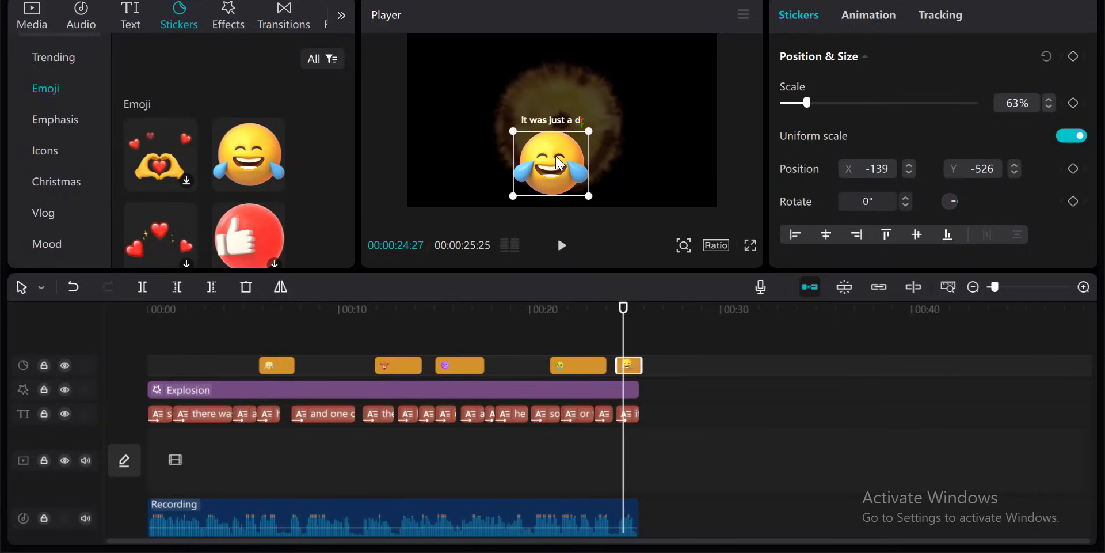
# - Play the ending from about 23 seconds to preview the tears-of-joy sticker
pyautogui.click(606, 310)
pyautogui.press('space')
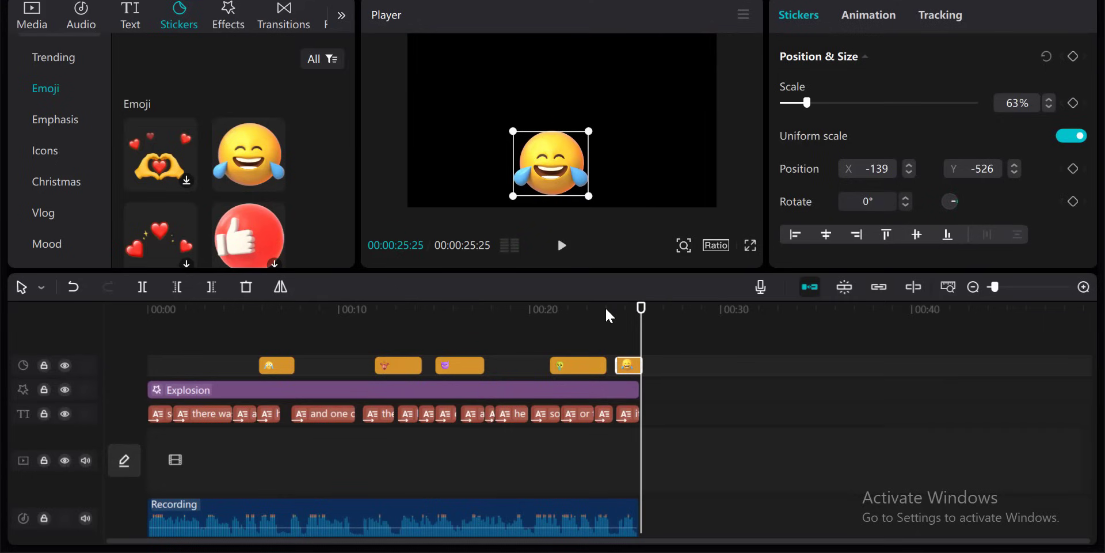
pyautogui.press('space')
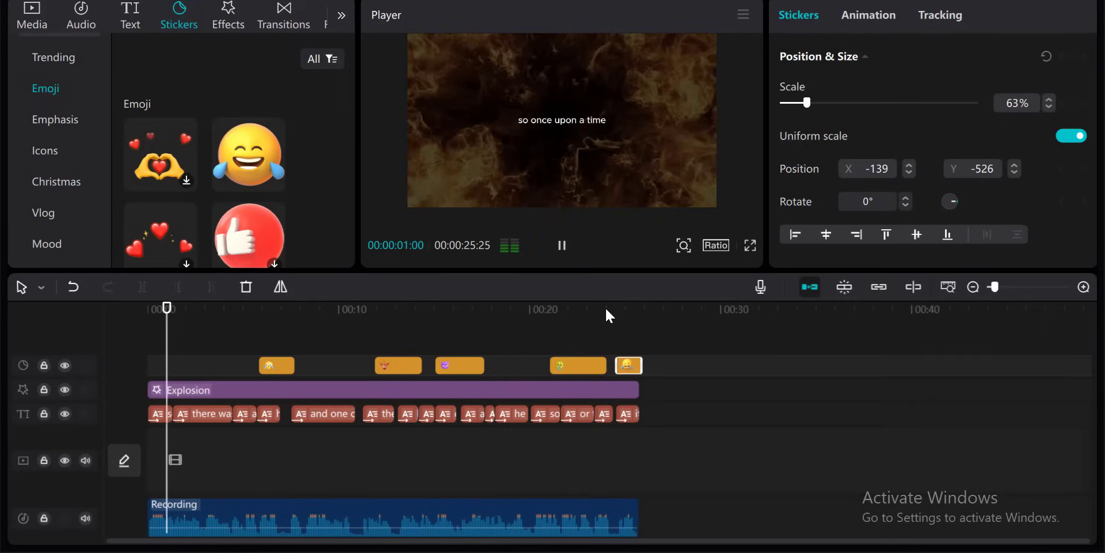
pyautogui.press('space')
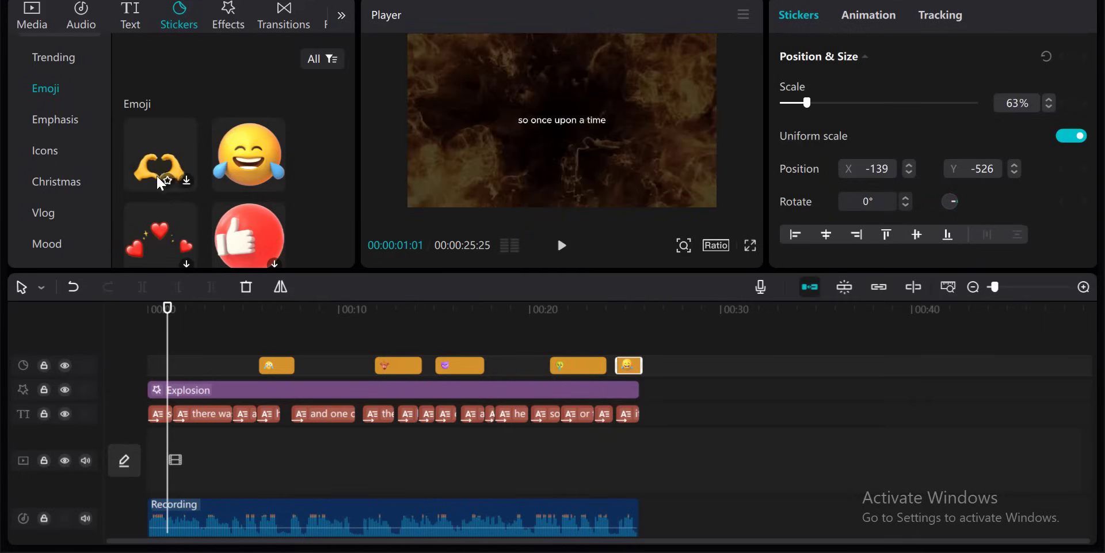
# - Add the floating-hearts emoji sticker at about 1 second, at the start of the video
pyautogui.moveTo(168, 223); pyautogui.dragTo(164, 375)
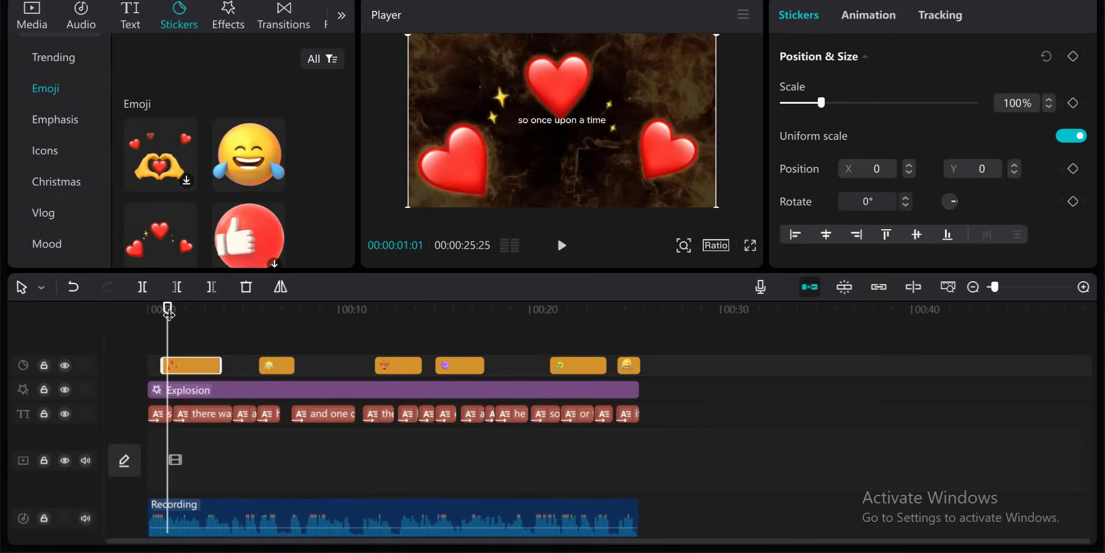
pyautogui.click(112, 314)
# - Play the video from the beginning to preview the hearts sticker
pyautogui.press('space')
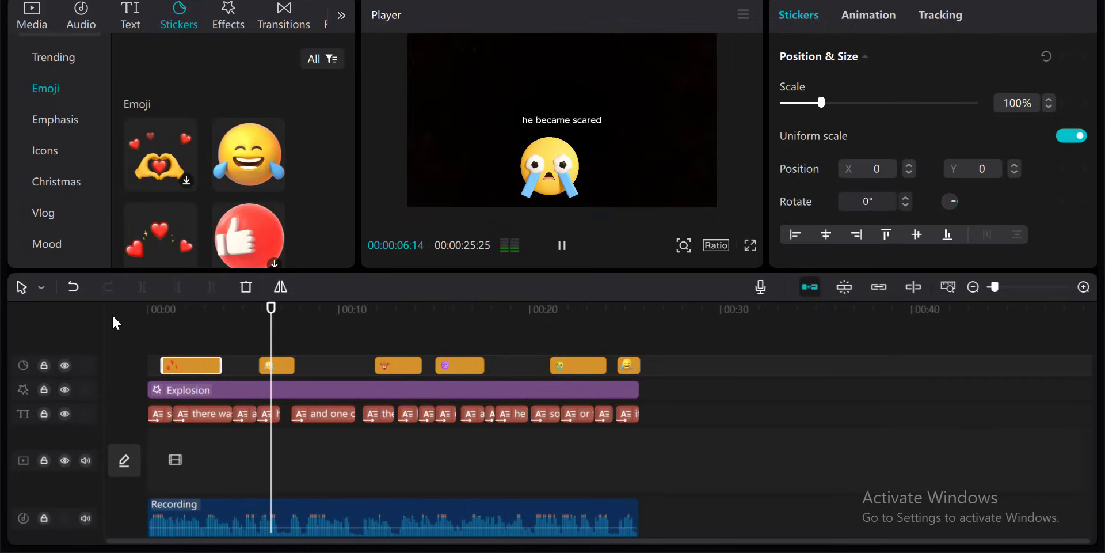
pyautogui.press('space')
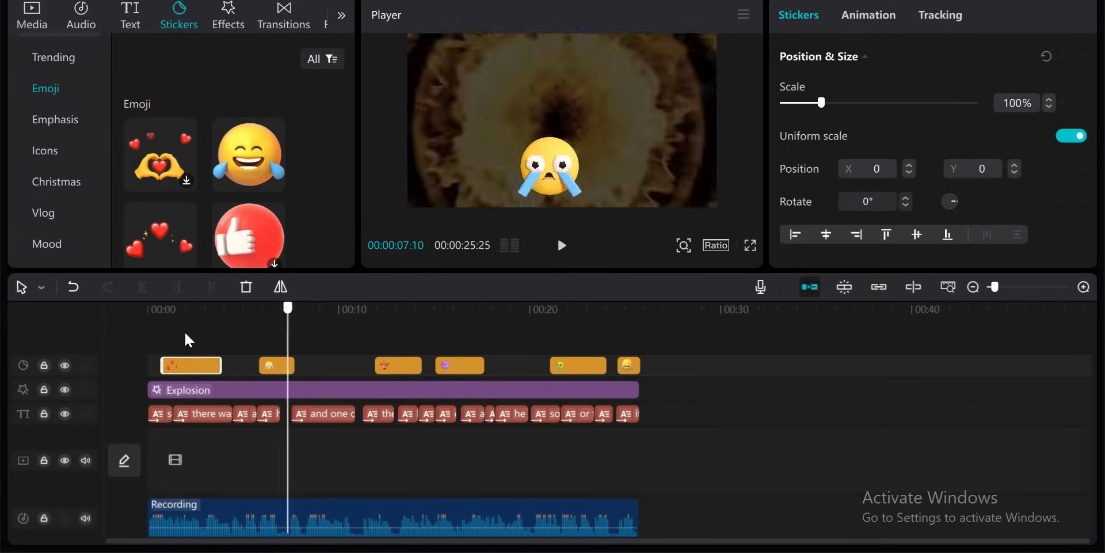
pyautogui.press('Home')
pyautogui.press('space')
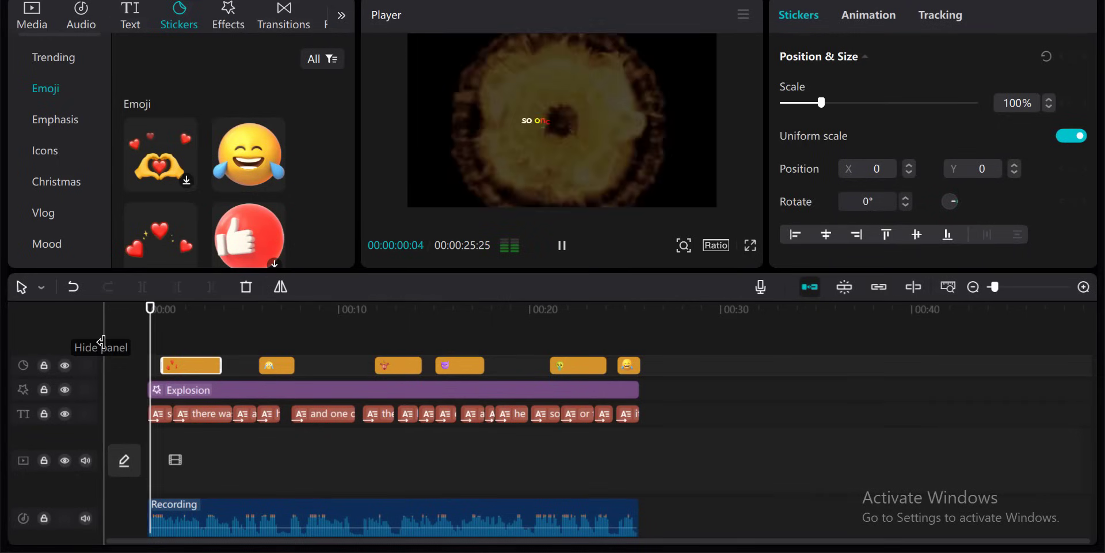
pyautogui.press('space')
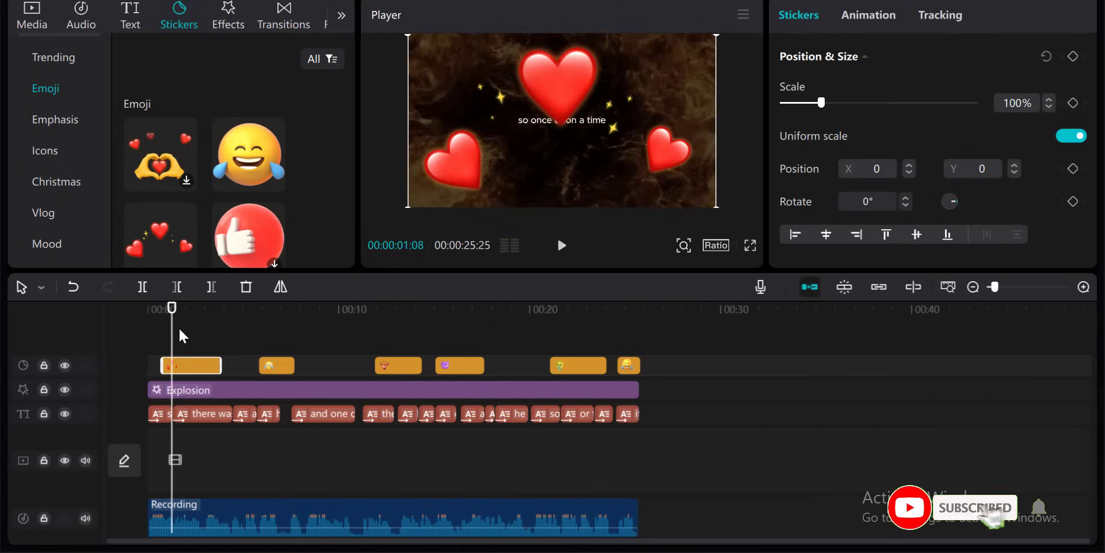
pyautogui.press('space')
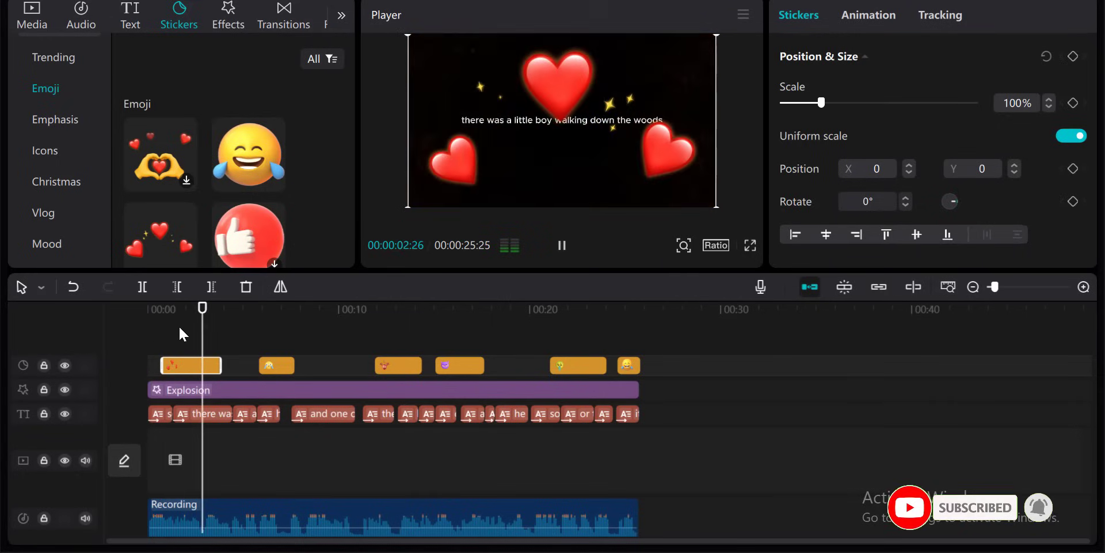